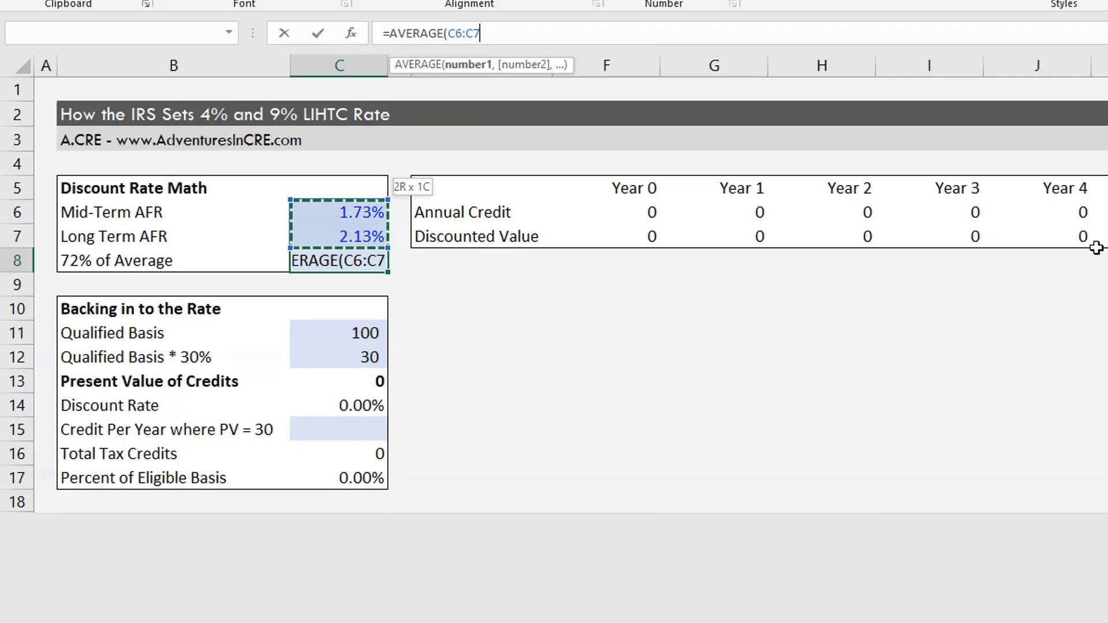
Step: Complete the 72% of Average formula in C8 as =AVERAGE(C6:C7)*.72
text()*.7)
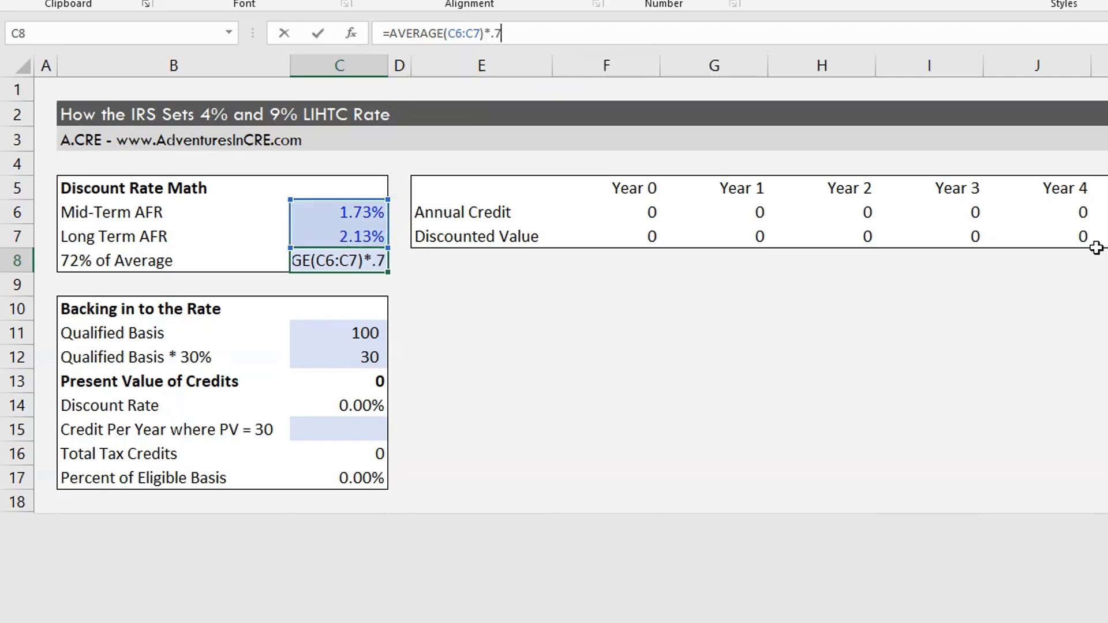
text(2)
key(Return)
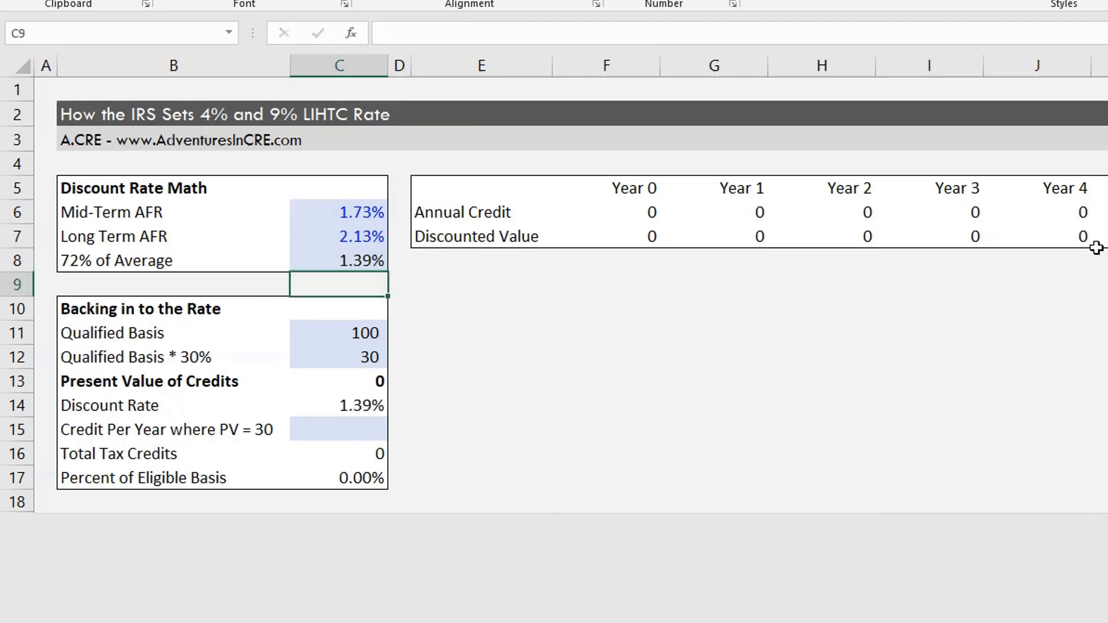
Step: Review the cells of the Backing in to the Rate block down to Discount Rate and Credit Per Year
key(Down)
key(Down)
key(Down)
key(Up)
key(Up)
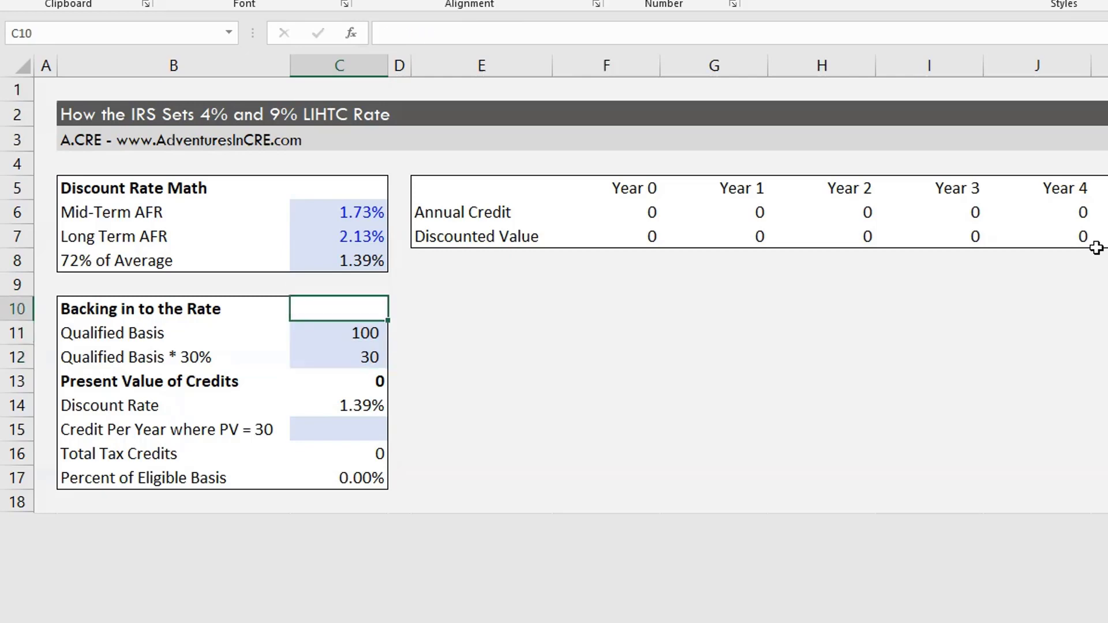
key(Up)
key(Up)
key(Down)
key(Down)
key(Down)
key(Down)
key(Down)
key(Down)
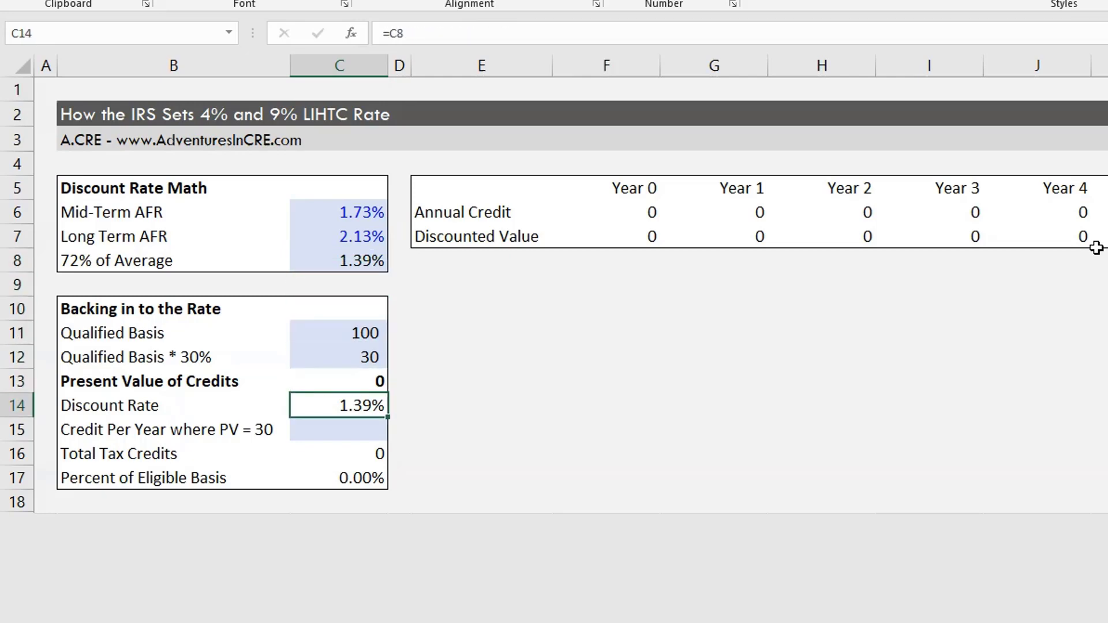
key(Down)
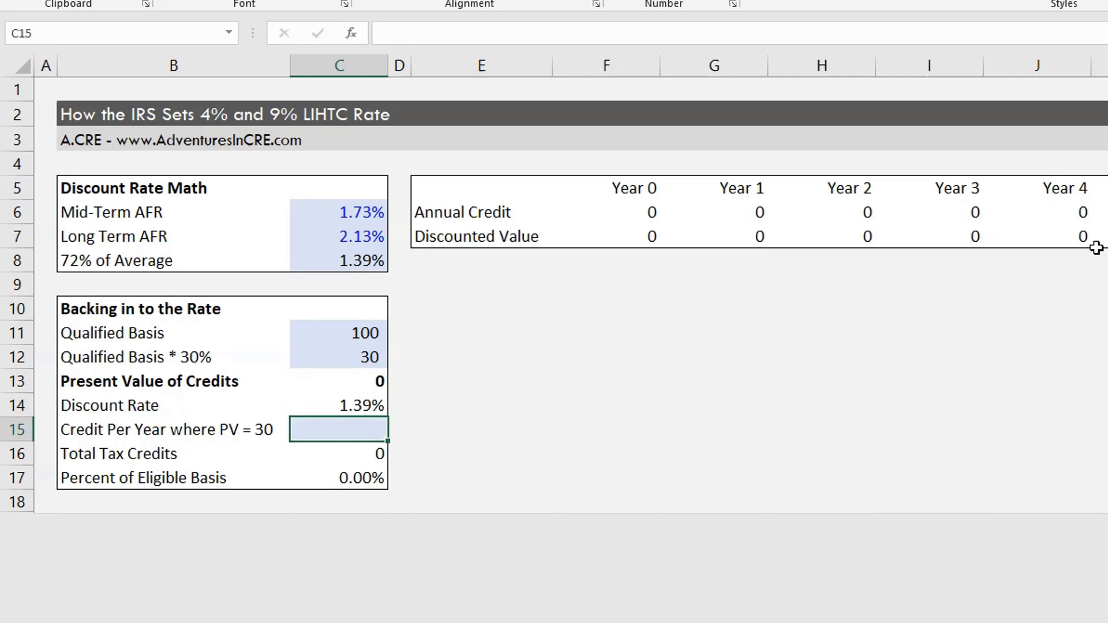
Step: Examine the Year 0 Annual Credit and Discounted Value cells in the yearly credit table
key(Up)
key(Up)
key(Up)
key(Up)
key(Up)
key(Up)
key(Up)
key(Up)
key(Up)
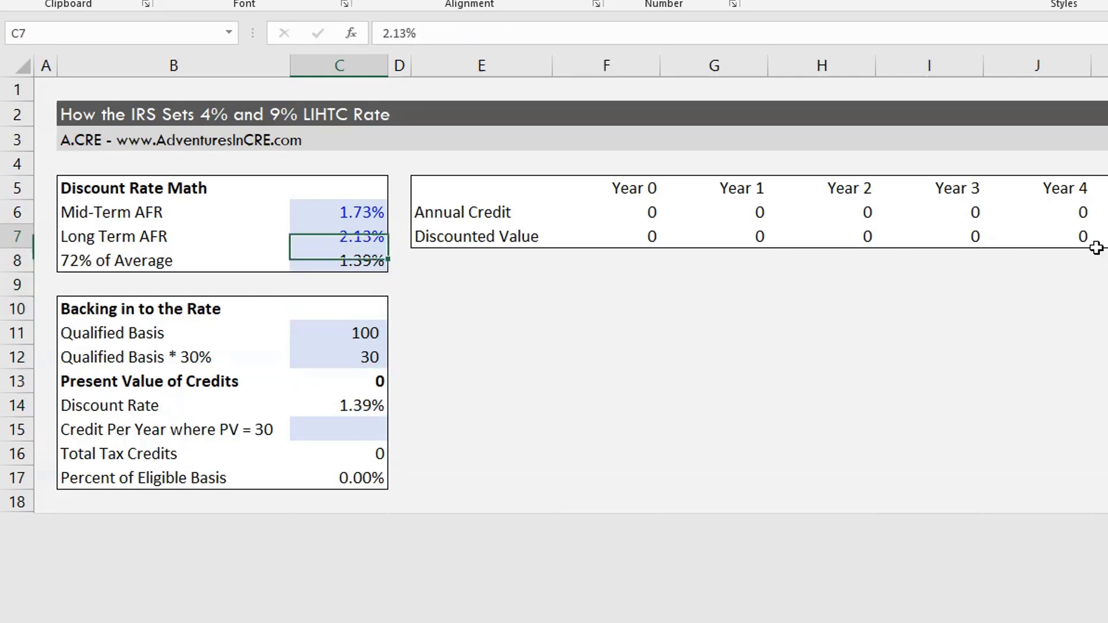
key(Right)
key(Right)
key(Right)
key(Down)
key(Down)
key(Down)
key(Down)
key(Down)
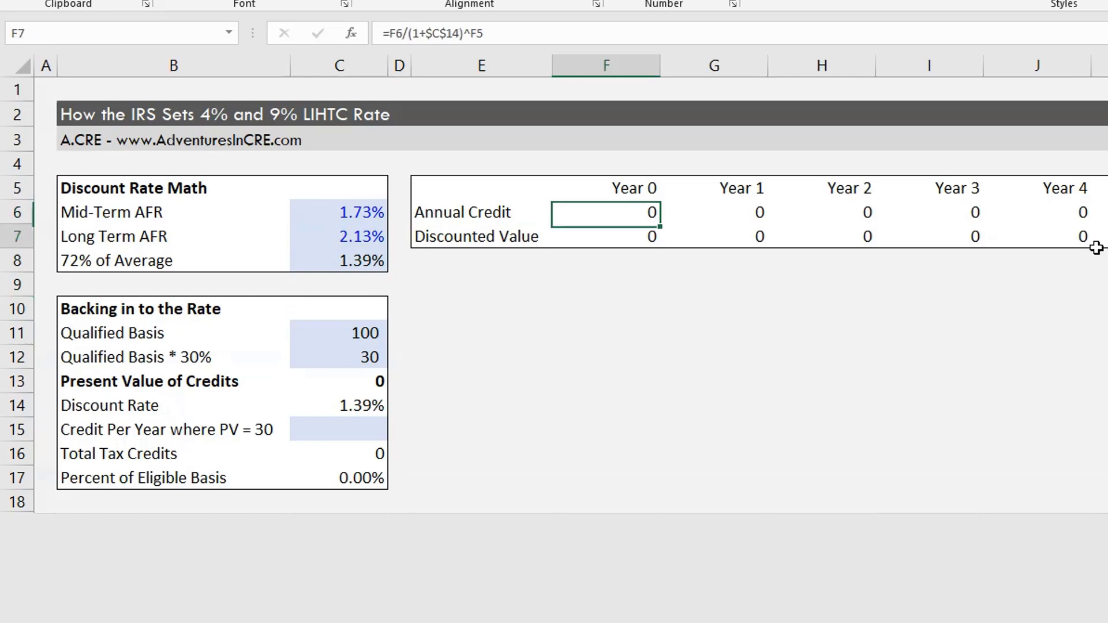
Step: Check the formulas behind Discount Rate in C14 and Present Value of Credits in C13
key(Left)
key(Left)
key(Down)
key(Down)
key(Down)
key(Left)
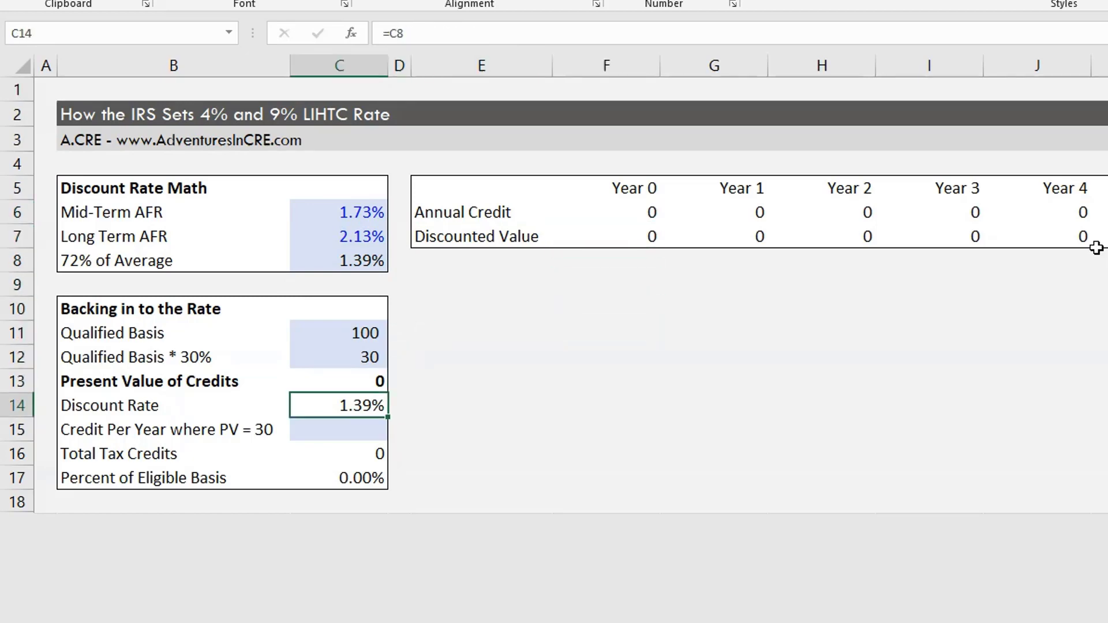
key(Up)
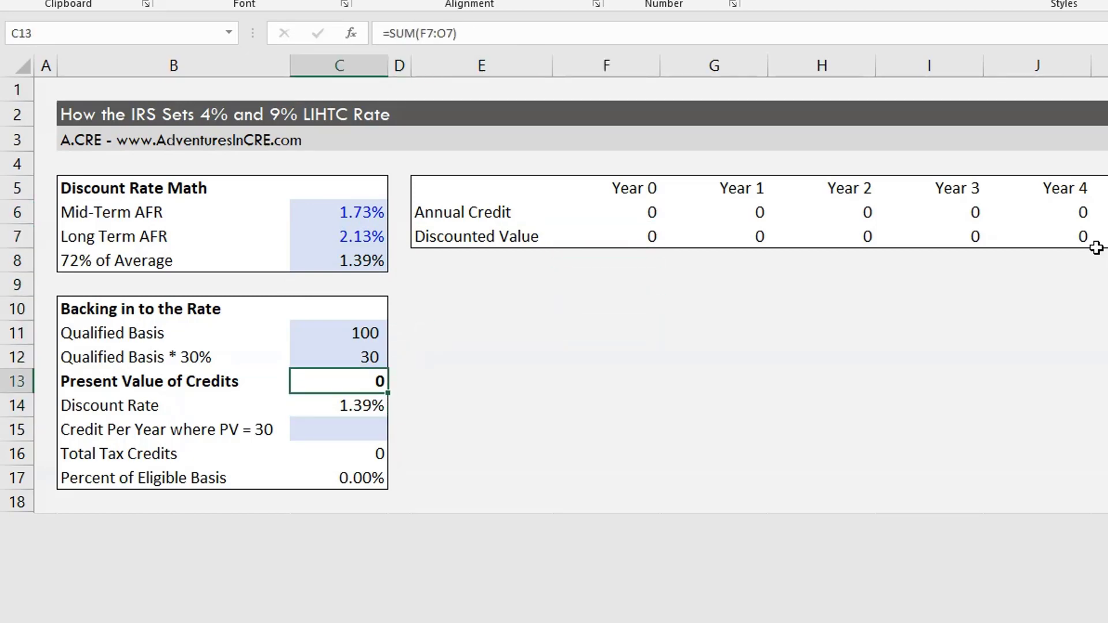
key(Down)
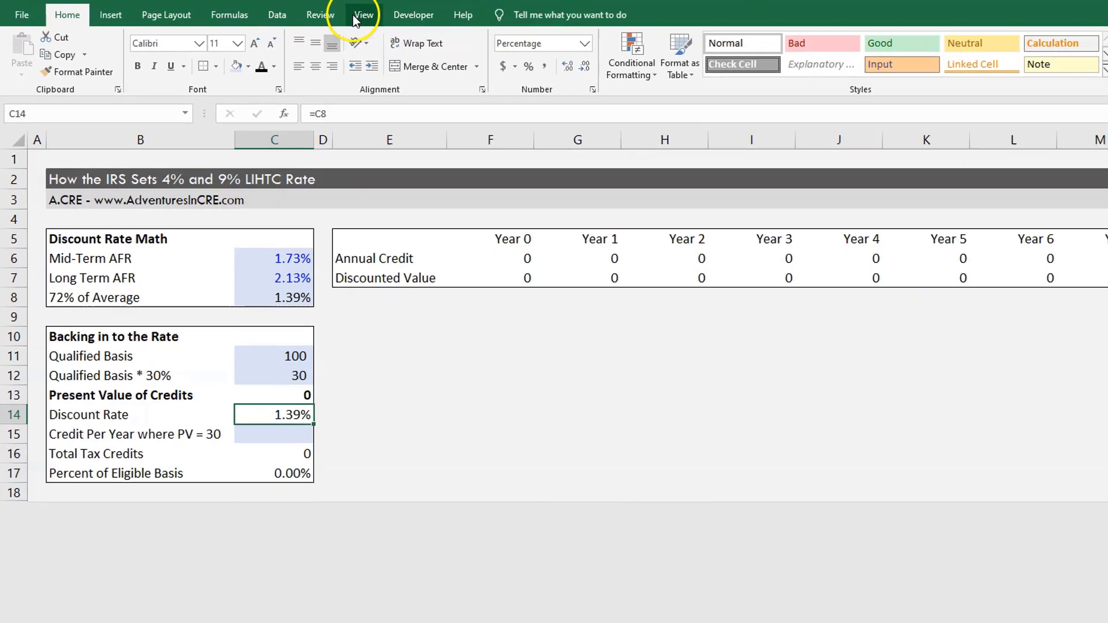
Step: Run Goal Seek to set Percent of Eligible Basis in C17 to .3 by changing Credit Per Year in C15, and keep the solution
click(265, 15)
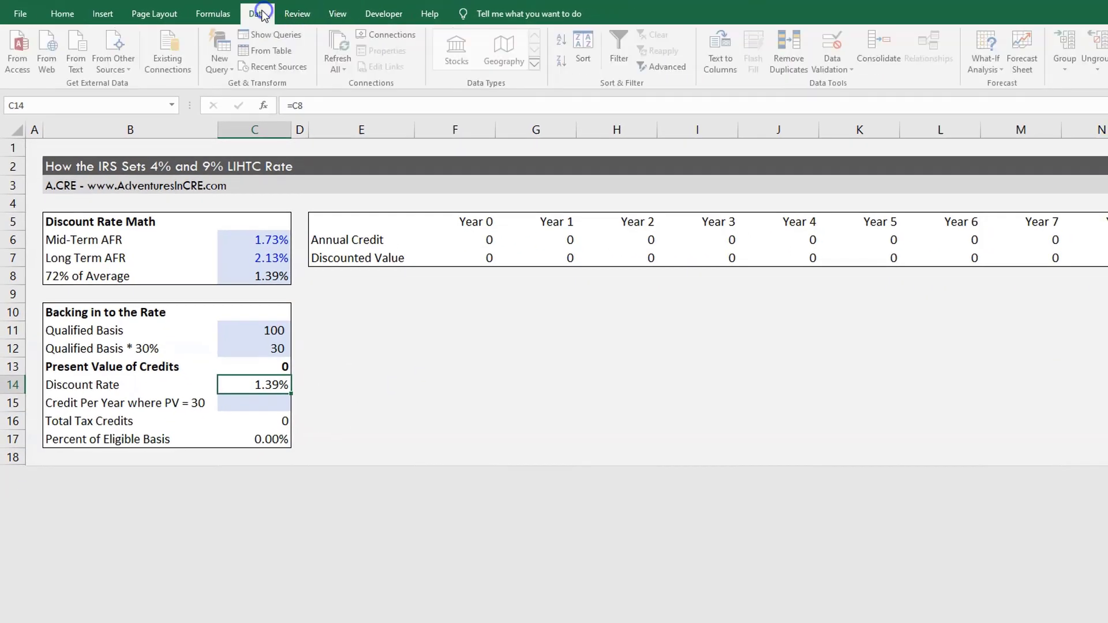
click(981, 67)
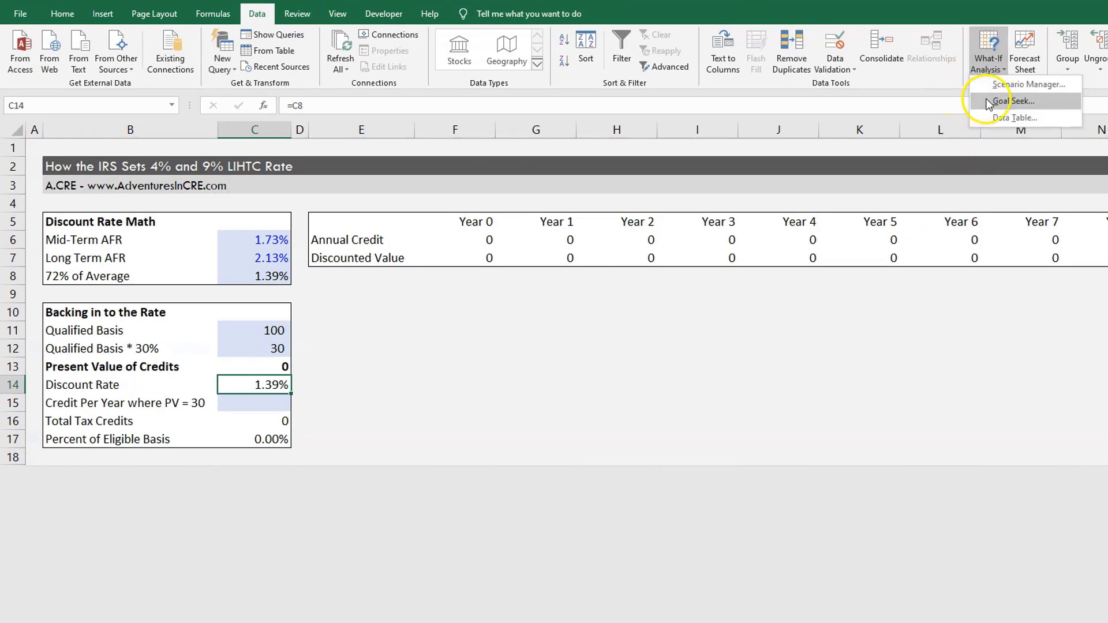
click(1007, 101)
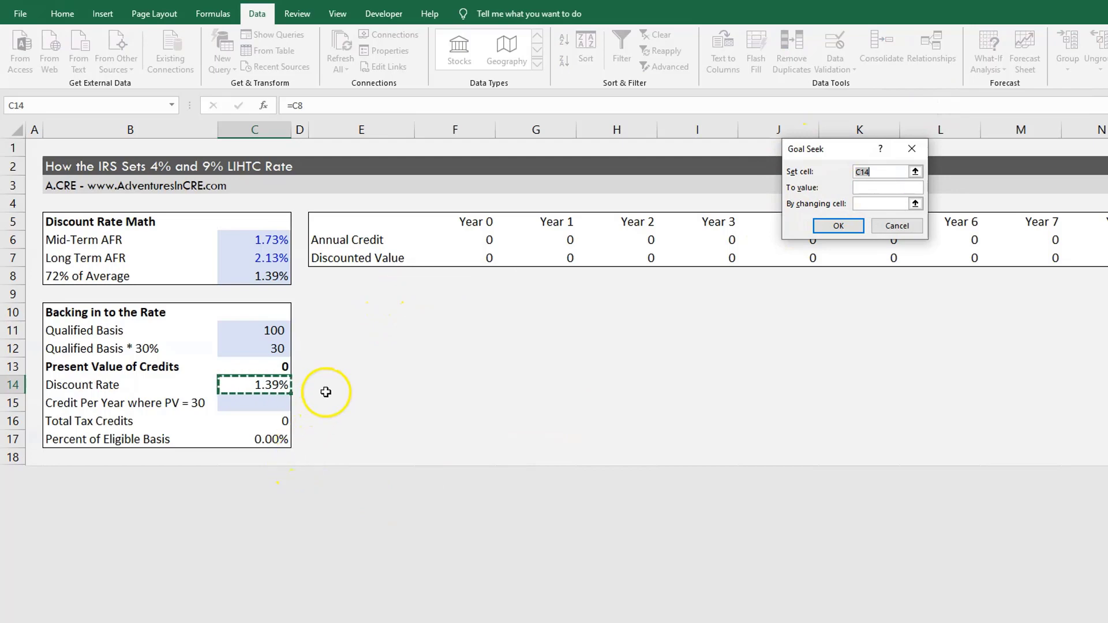
click(254, 367)
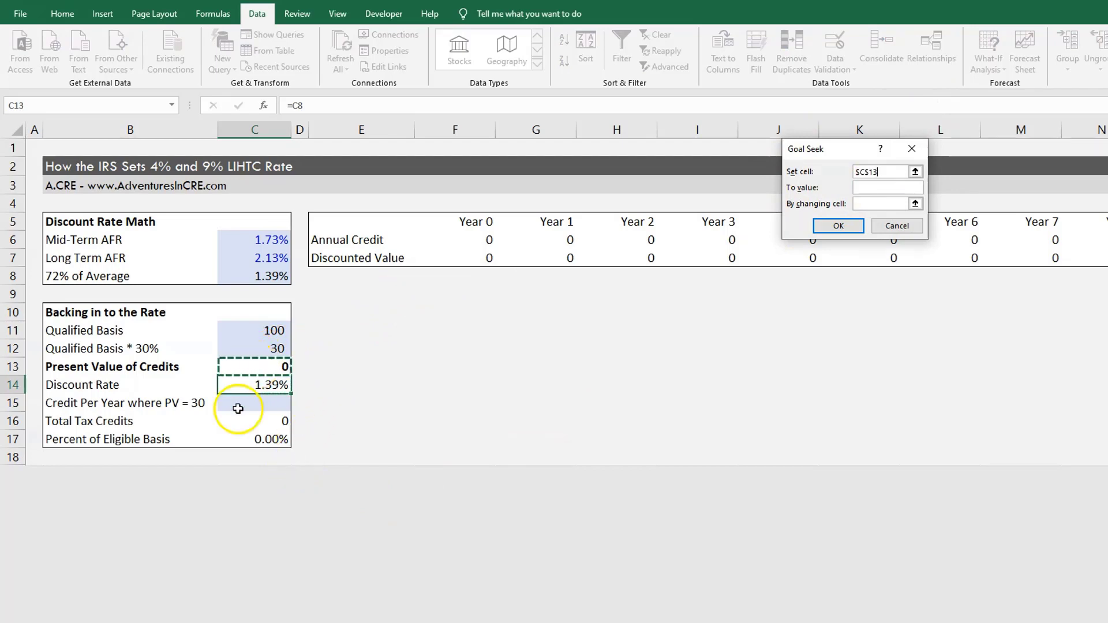
click(275, 440)
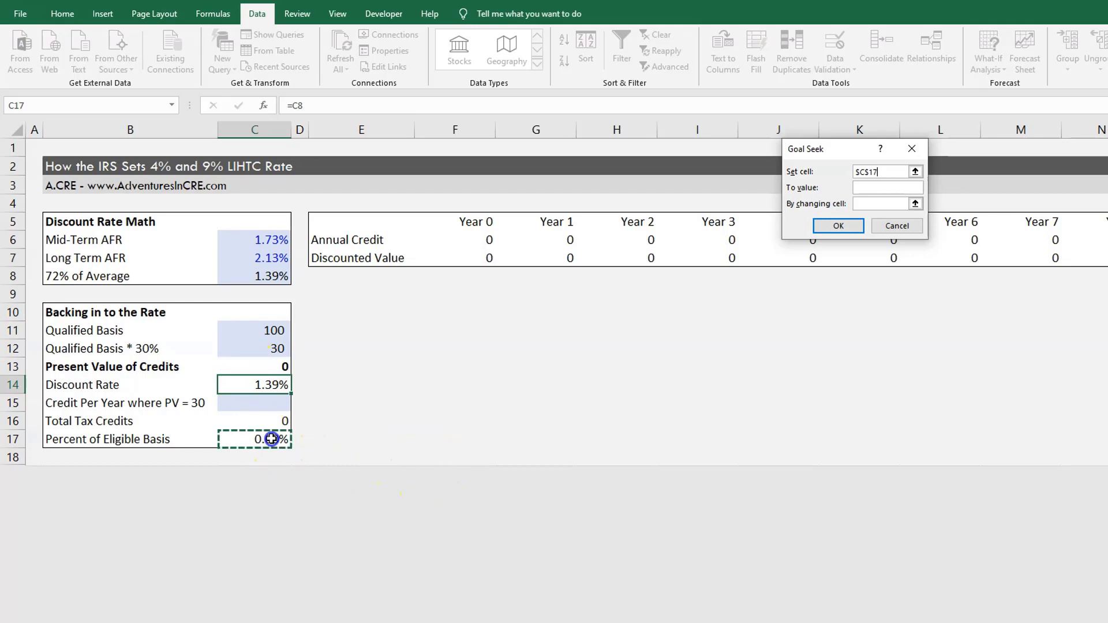
click(868, 185)
text(.3)
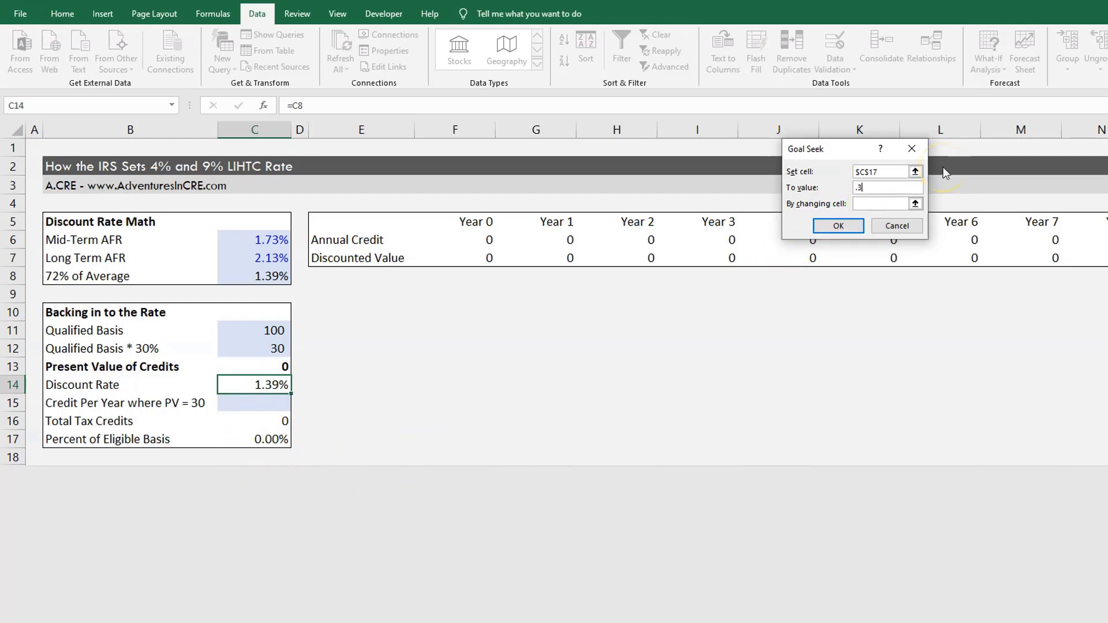
click(276, 403)
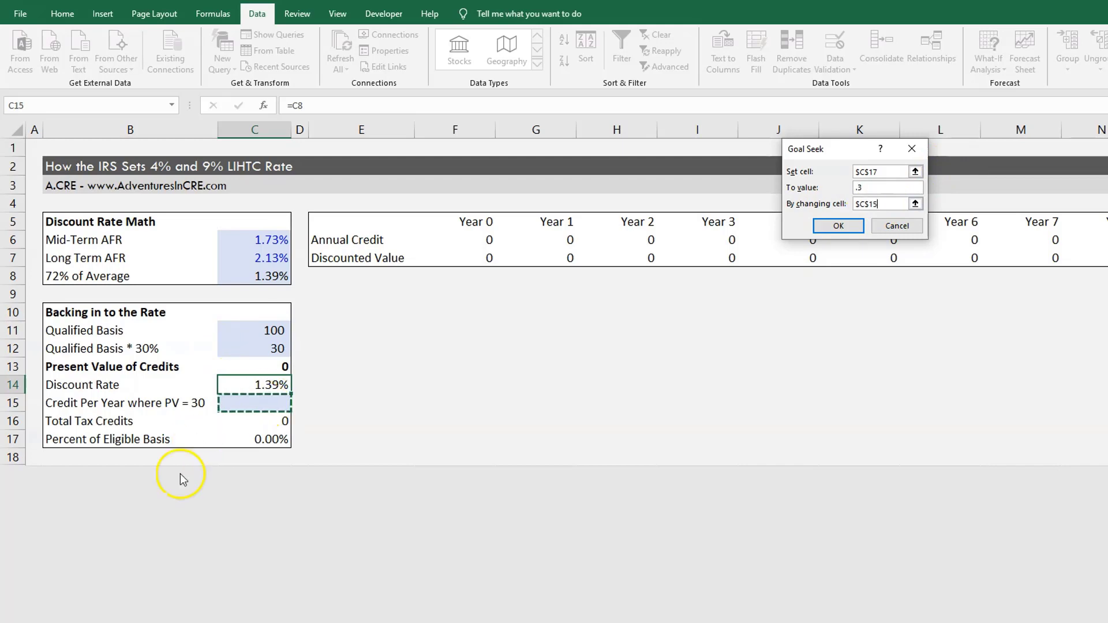
click(837, 226)
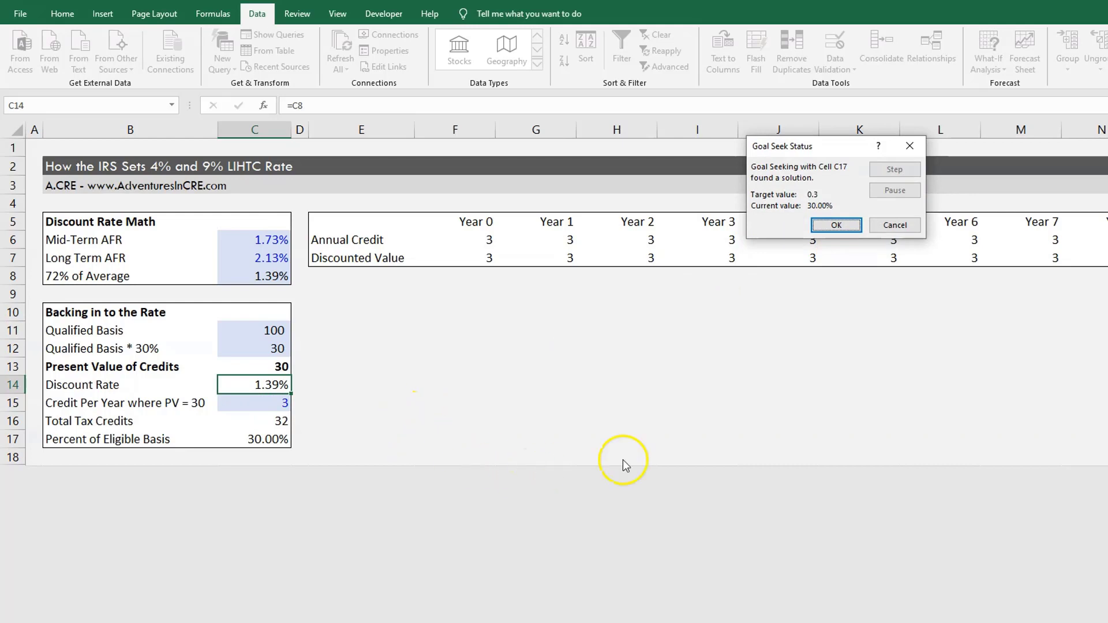
click(837, 226)
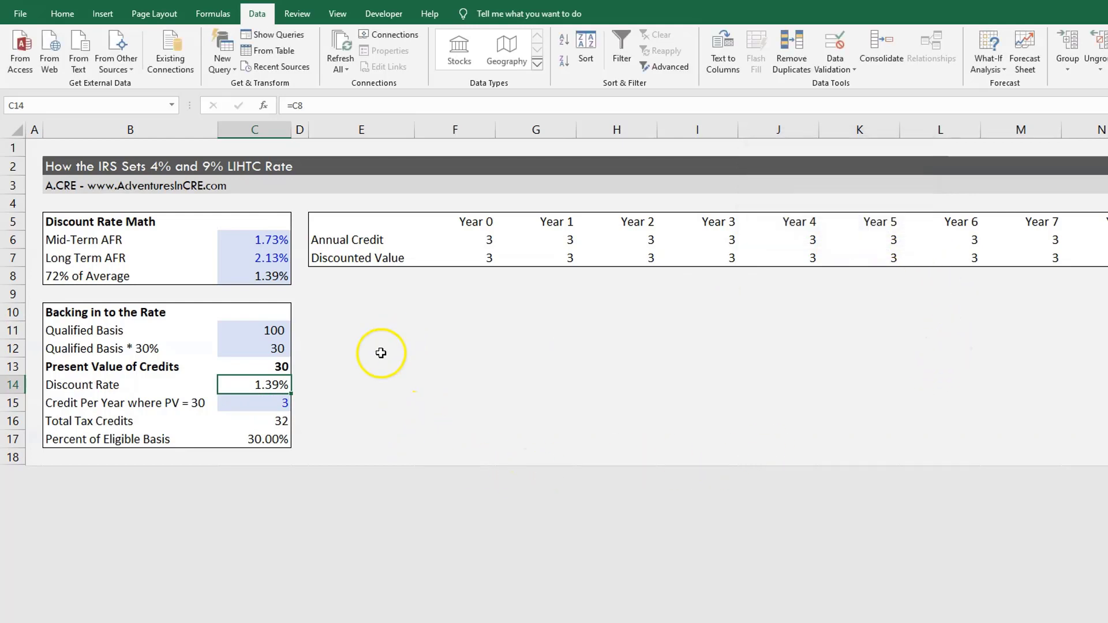
Step: Display the Credit Per Year value in C15 with two decimal places
click(271, 402)
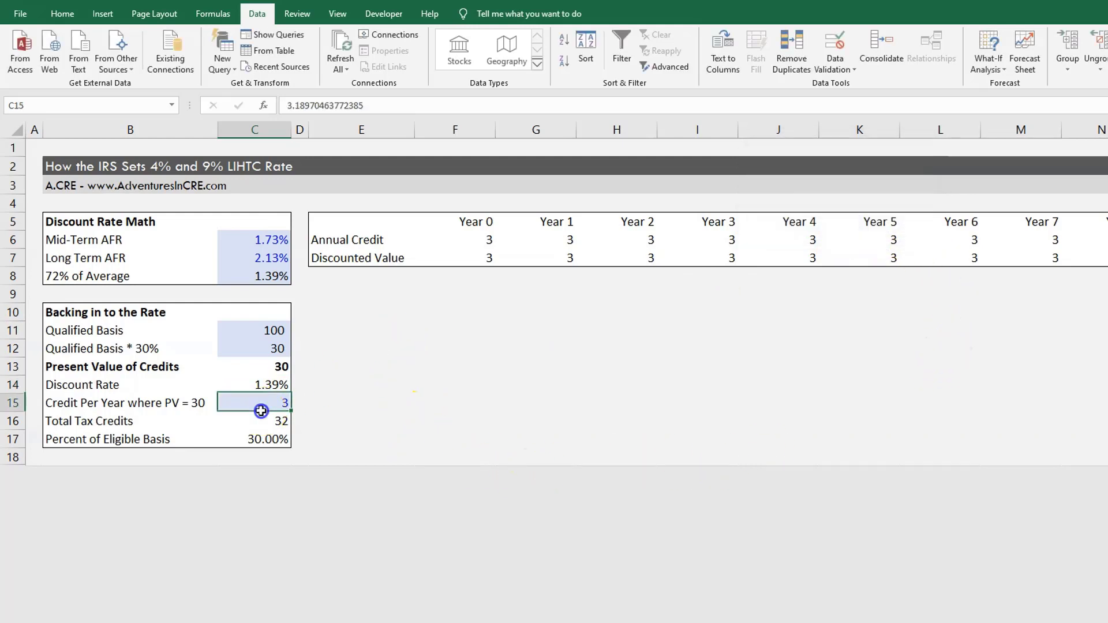
click(64, 13)
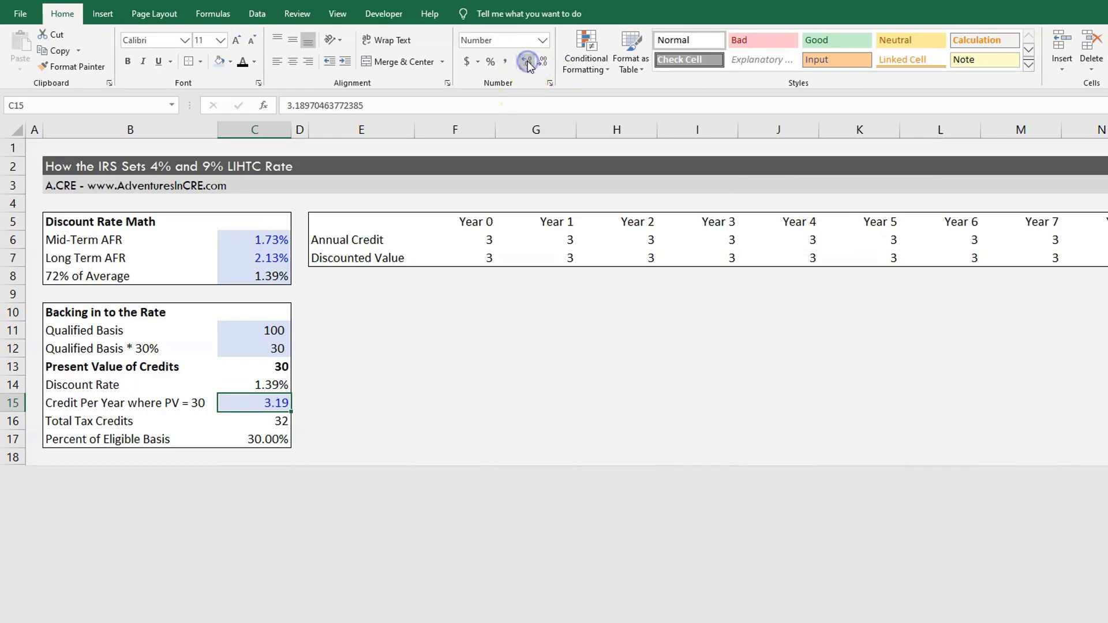
click(338, 371)
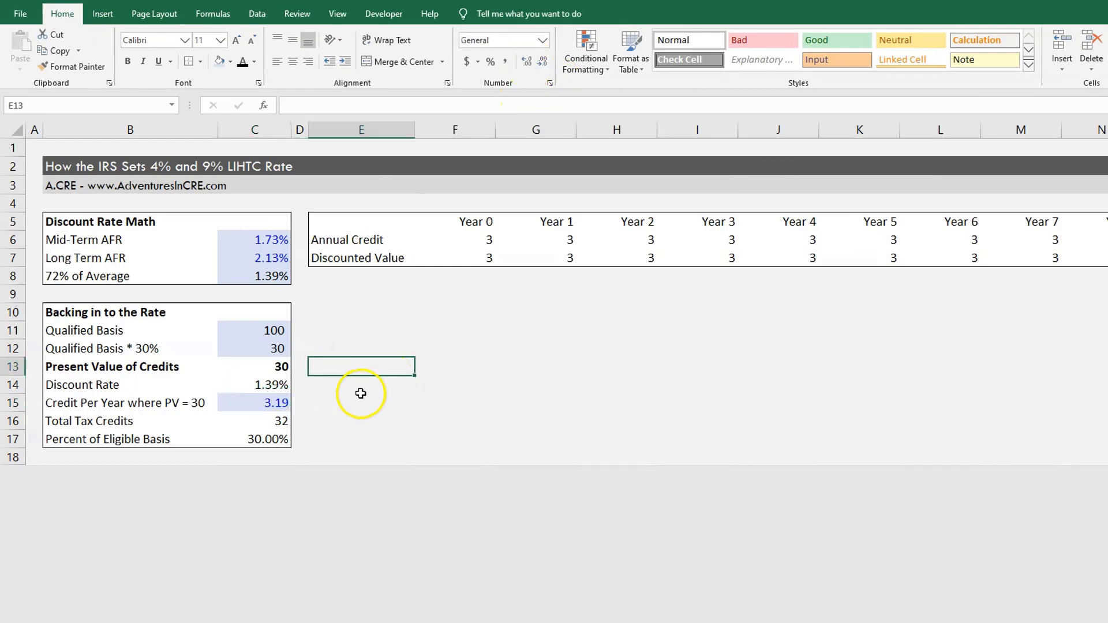
click(278, 404)
key(Left)
key(Right)
key(Right)
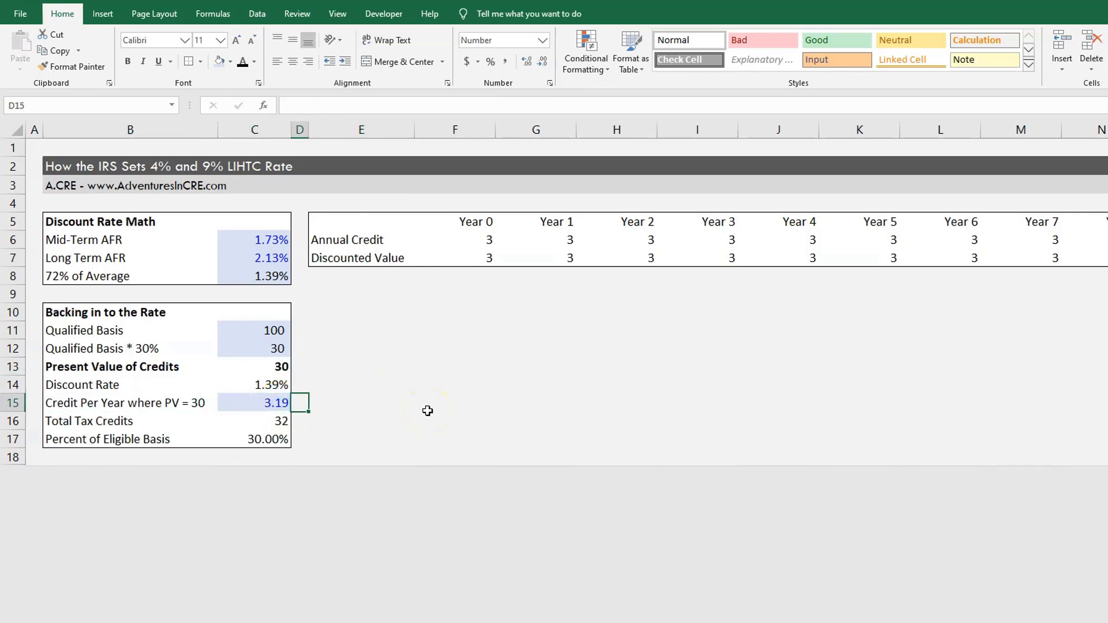
Step: Display the Annual Credit and Discounted Value rows with two decimal places across all years
click(484, 241)
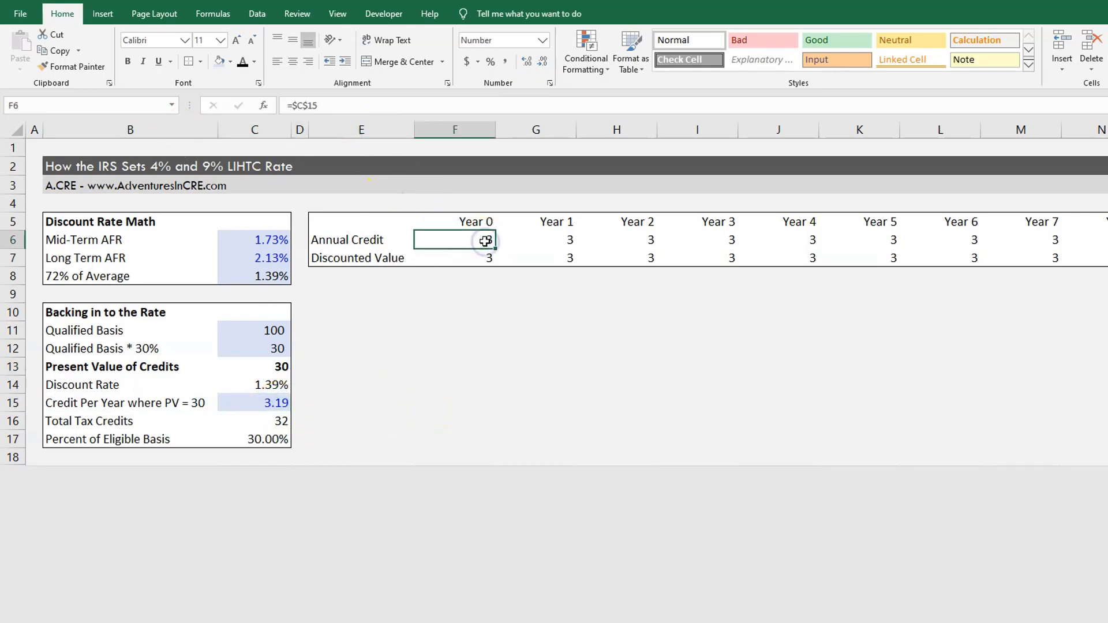
key(ctrl+shift+Right)
key(ctrl+shift+Down)
click(524, 62)
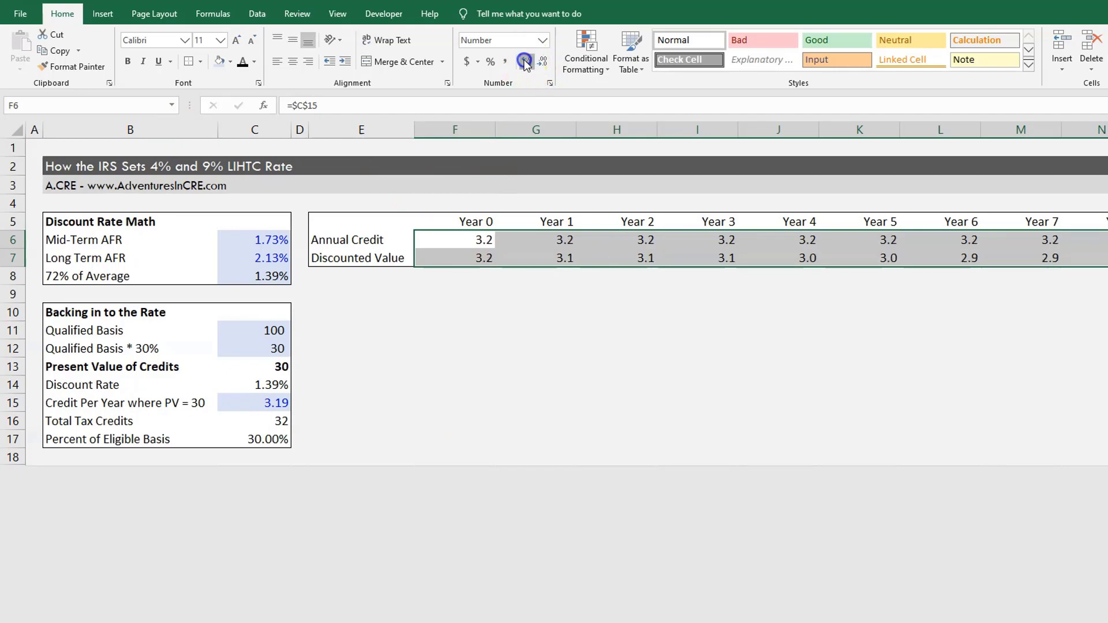
click(524, 62)
click(563, 370)
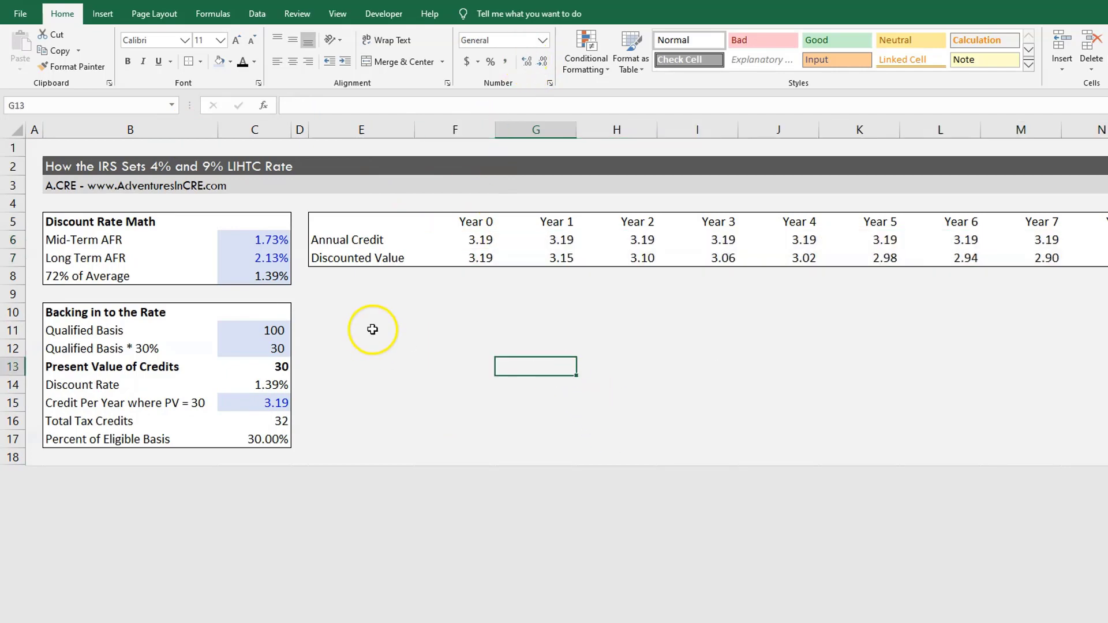
Step: Look through the Annual Credit and Discounted Value figures across the years
click(465, 241)
key(Right)
key(Right)
key(Right)
key(Right)
key(Right)
key(Right)
key(Down)
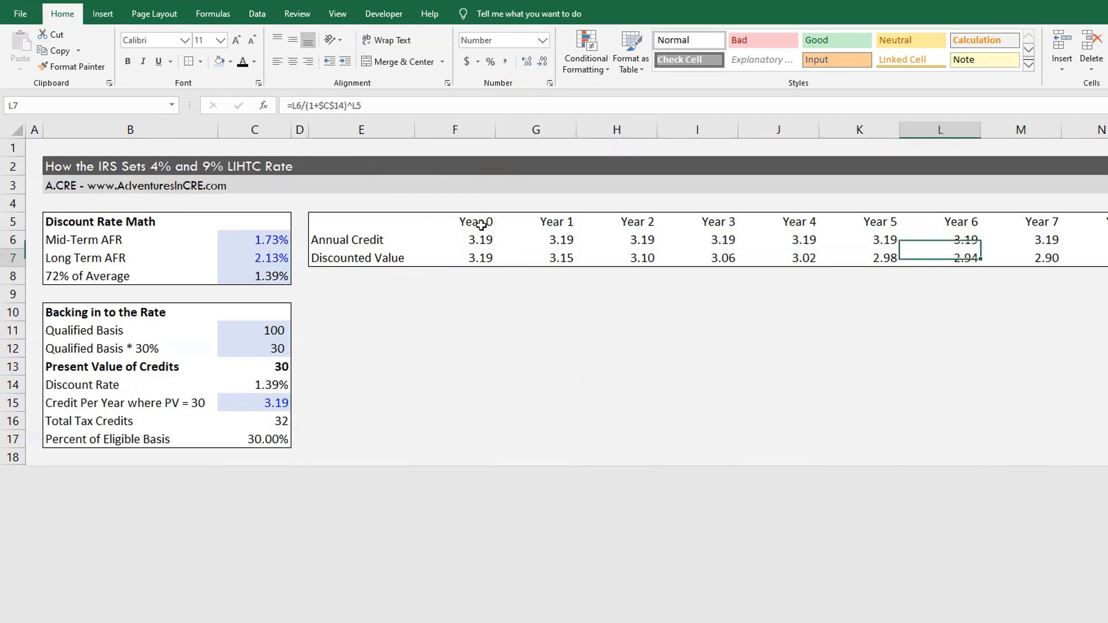
key(Left)
key(Left)
key(Left)
key(Left)
key(Left)
key(Left)
key(Left)
key(Left)
key(Left)
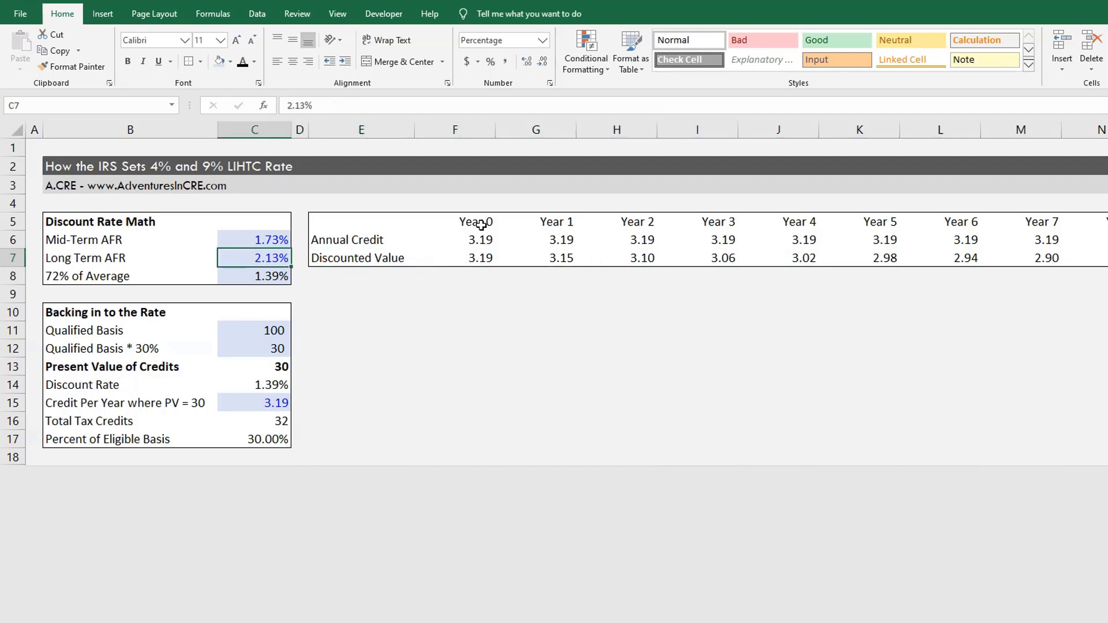
Step: Check the 72% of Average formula in C8 and the Present Value of Credits formula in C13
key(Down)
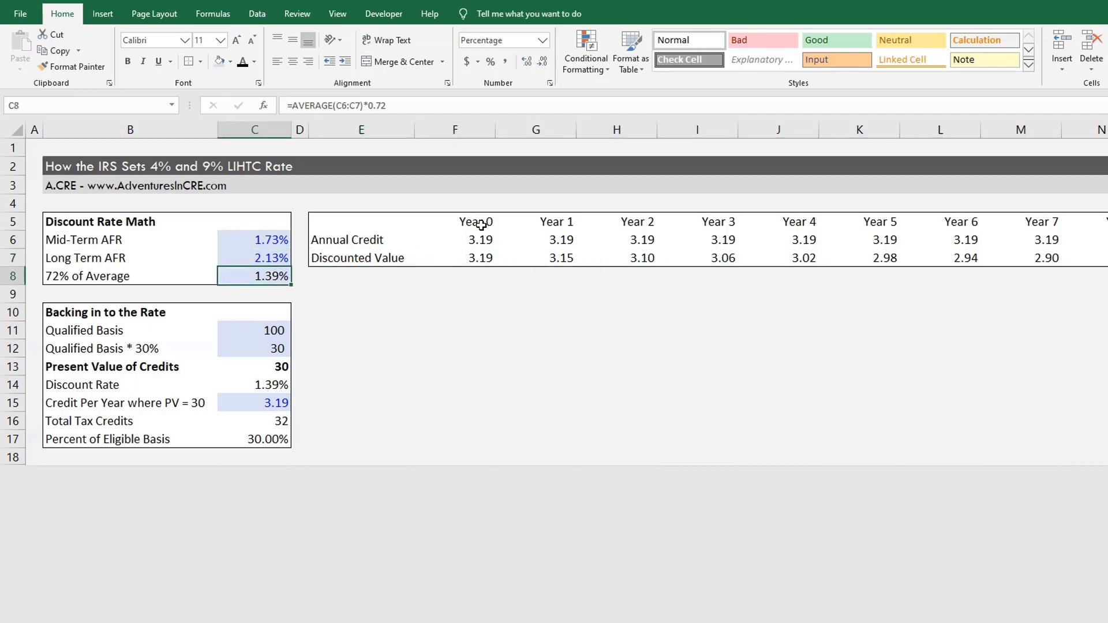
key(Down)
key(Down)
key(Down)
key(Down)
key(Down)
key(Down)
key(Up)
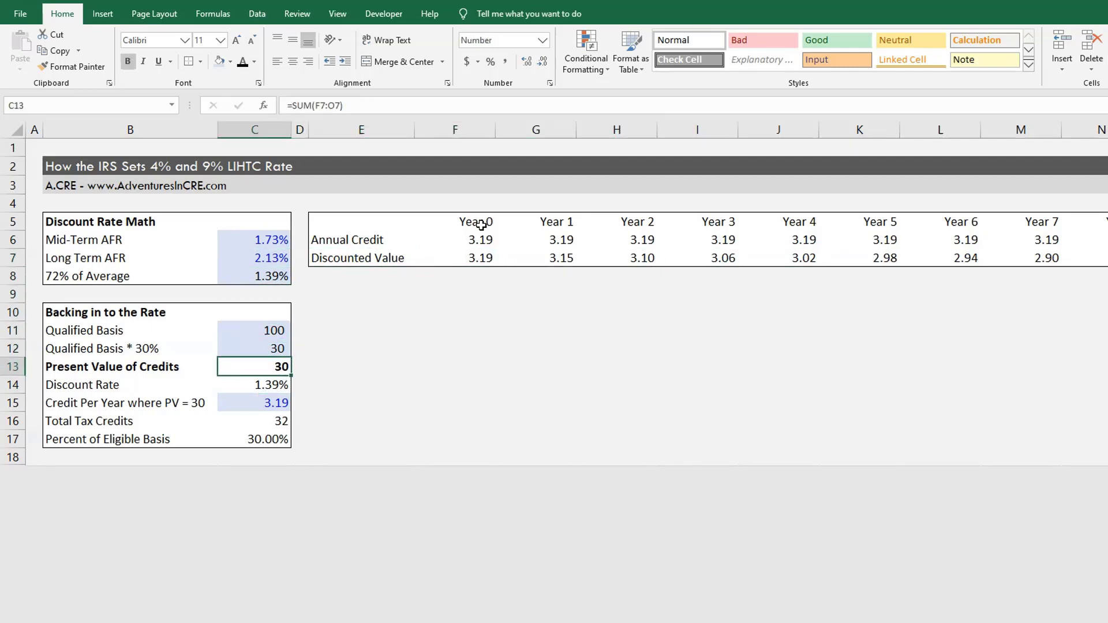
key(F2)
key(Escape)
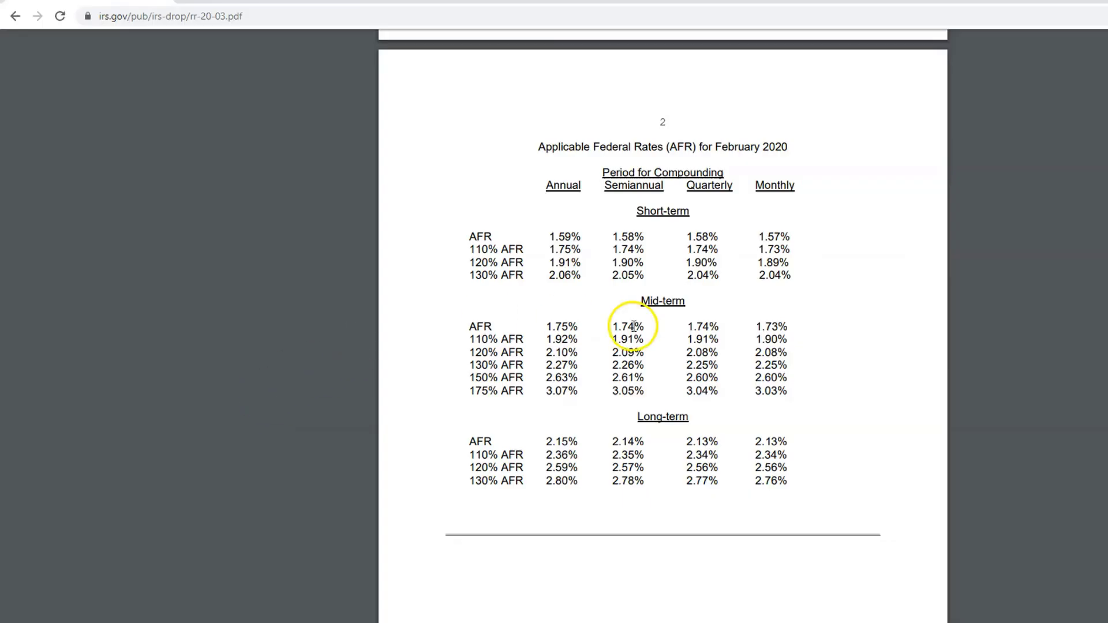
Step: In the IRS Rev. Rul. 2020-3 PDF, examine the Table 4 appropriate percentages for the 70% and 30% present value low-income housing credits
scroll(637, 336, down, 10)
scroll(636, 337, down, 12)
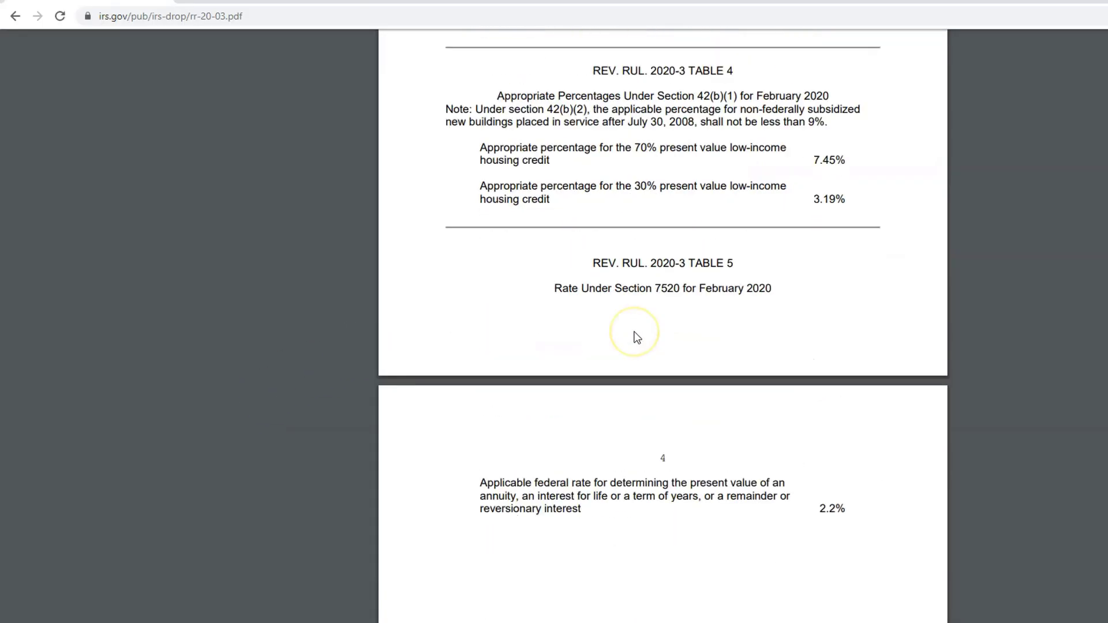
scroll(657, 326, up, 5)
scroll(750, 320, down, 2)
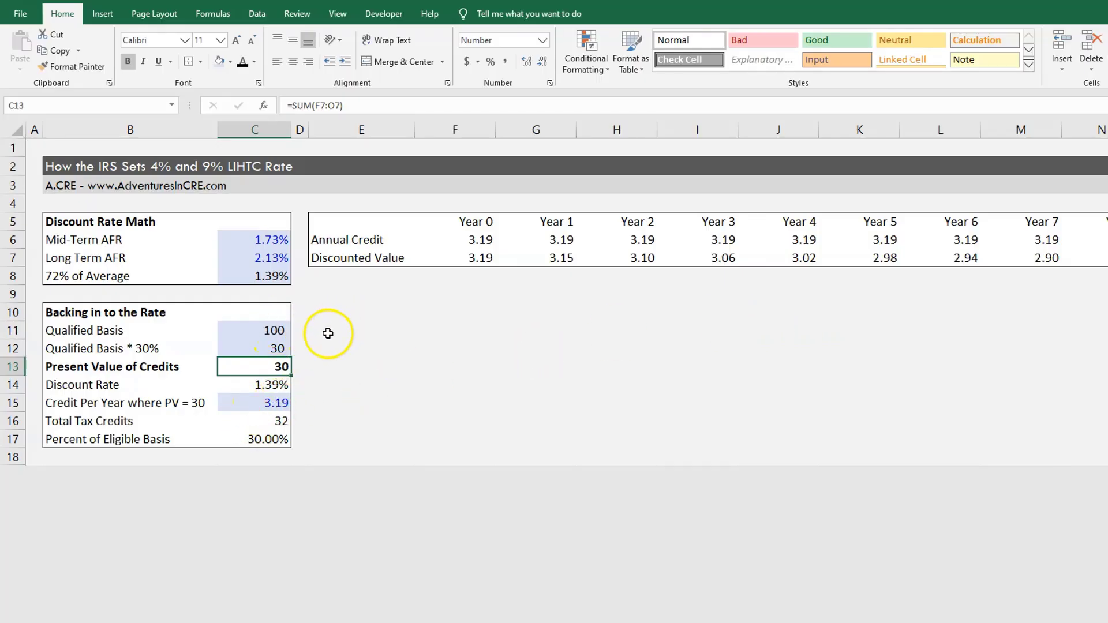
Step: Check the Credit Per Year label in B15, and switch back to the IRS PDF to examine the February 2020 mid-term and long-term AFR rates
click(173, 402)
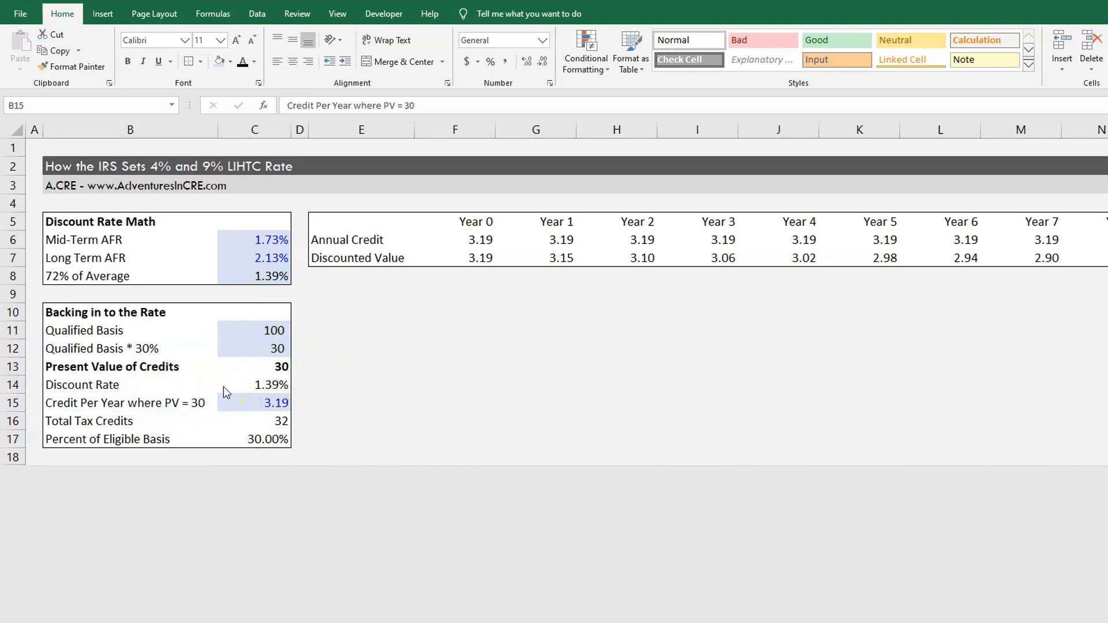
key(alt+Tab)
click(712, 321)
scroll(782, 322, up, 10)
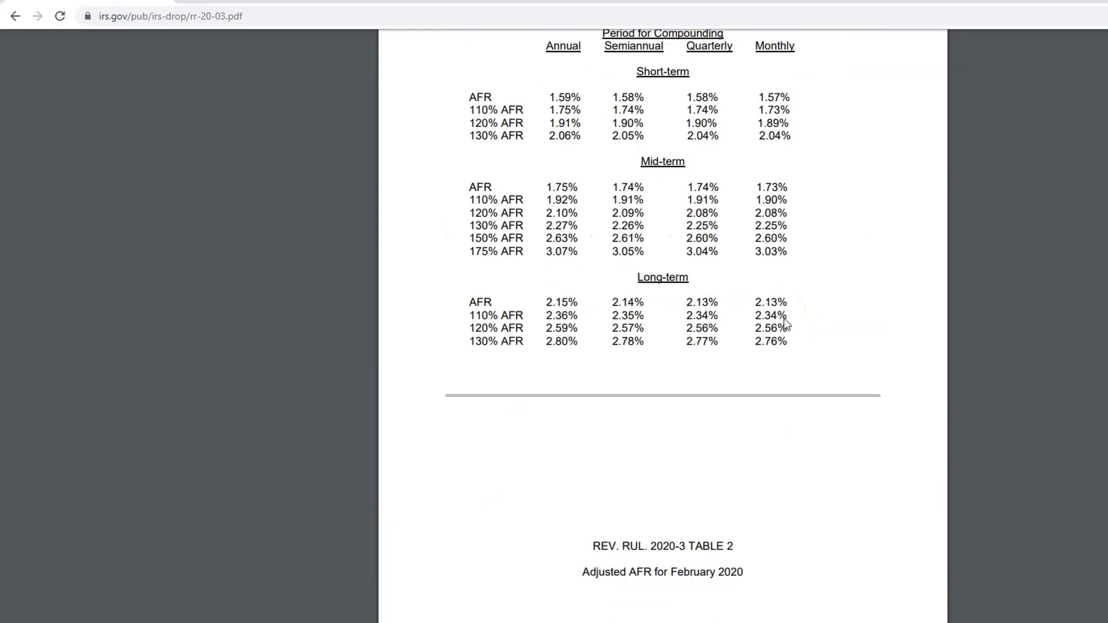
Step: Compare the February 2020 AFR table in the IRS PDF with the debt-instrument term rules for applicable Federal rates in the Cornell 26 U.S.C. 1274 page
scroll(768, 289, up, 6)
scroll(629, 381, down, 2)
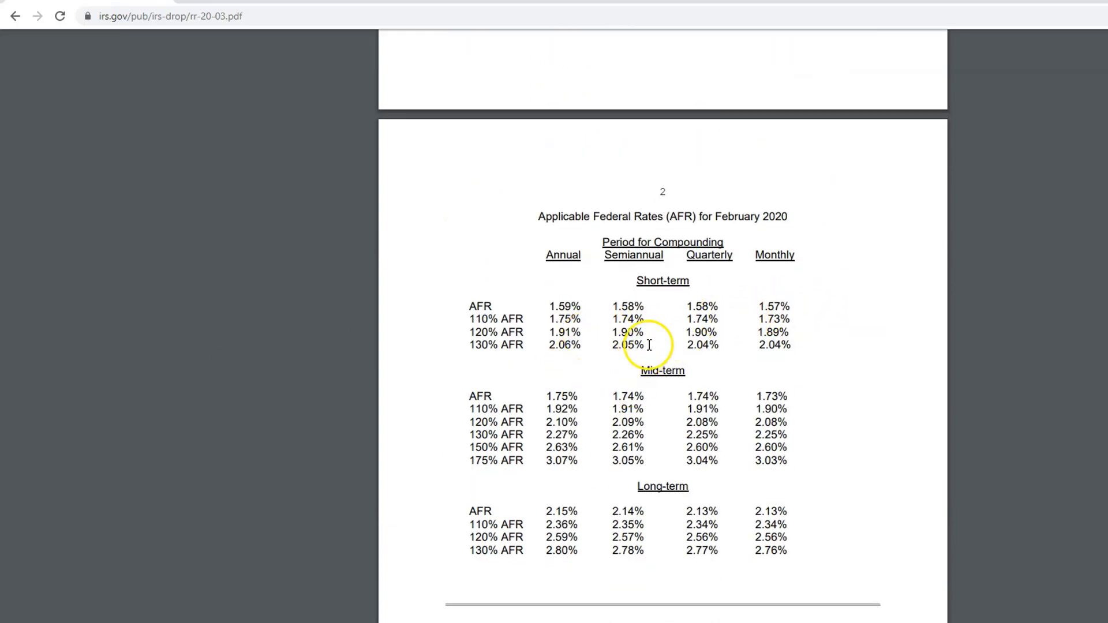
click(403, 1)
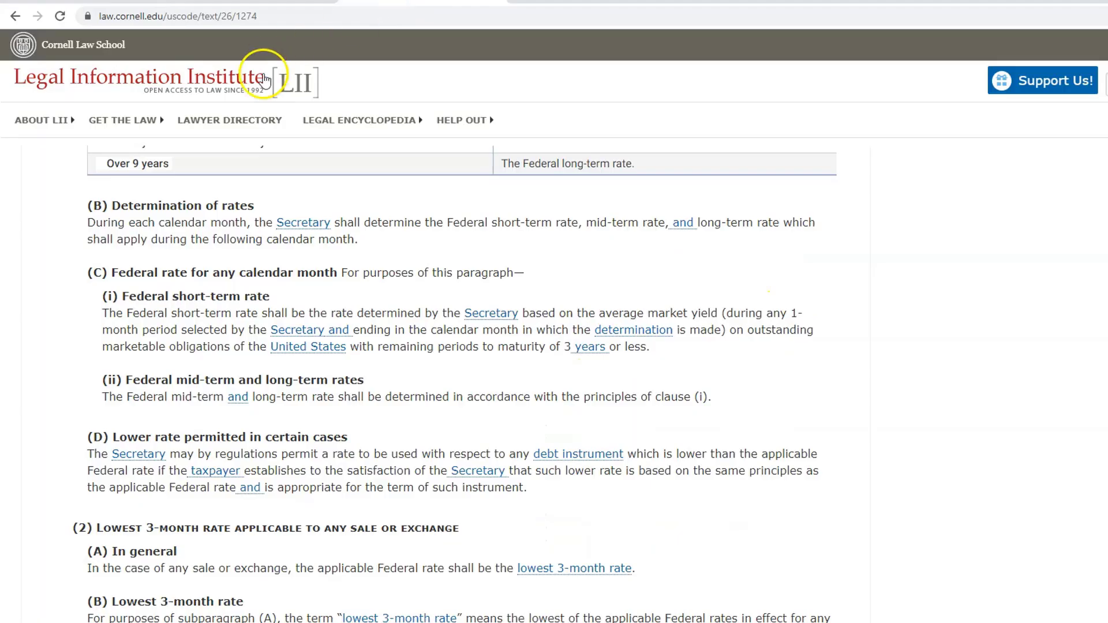
scroll(260, 357, up, 2)
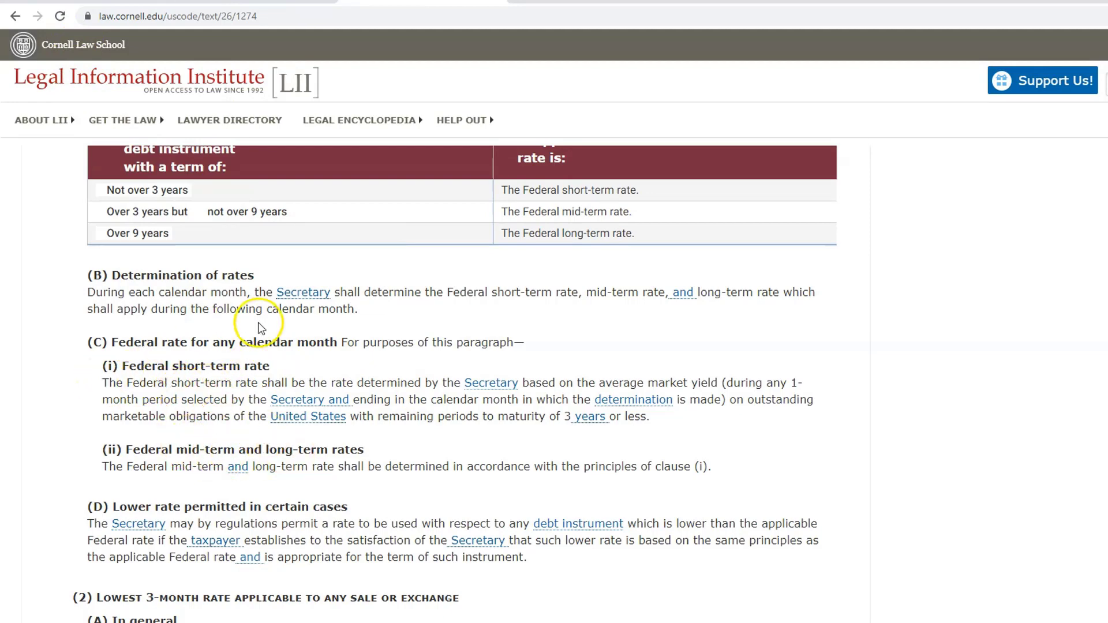
scroll(214, 364, up, 1)
scroll(215, 362, up, 1)
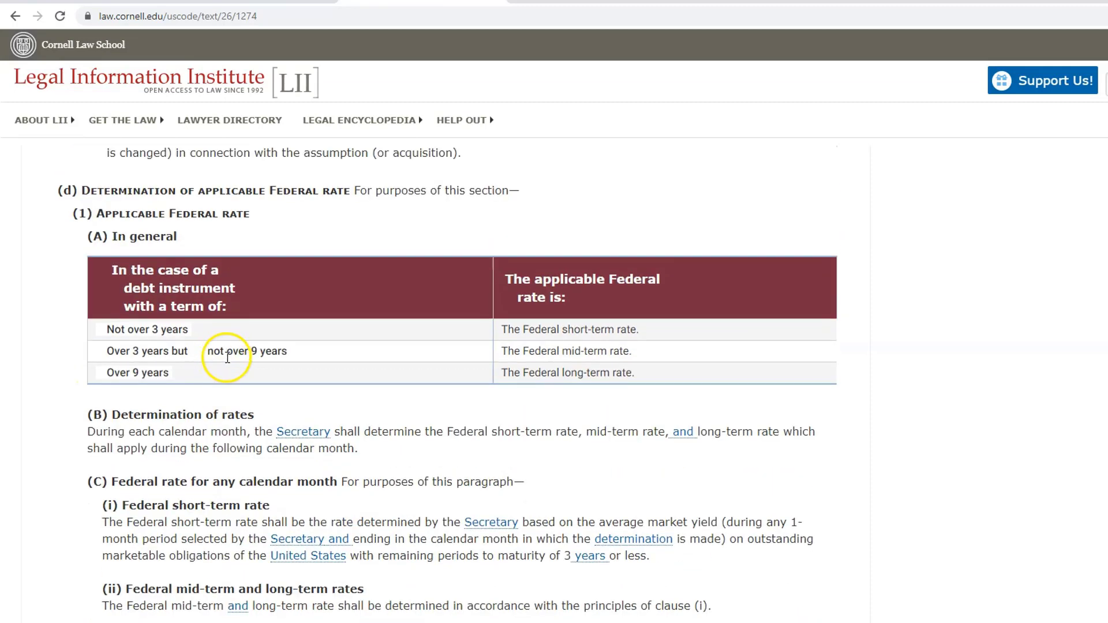
scroll(301, 392, down, 1)
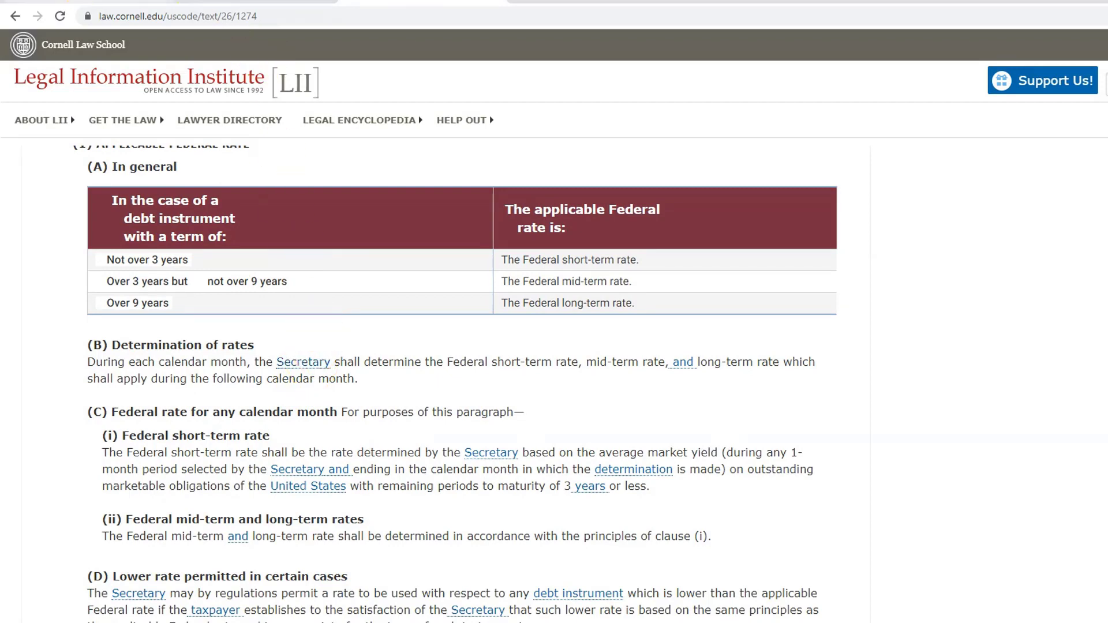
click(136, 2)
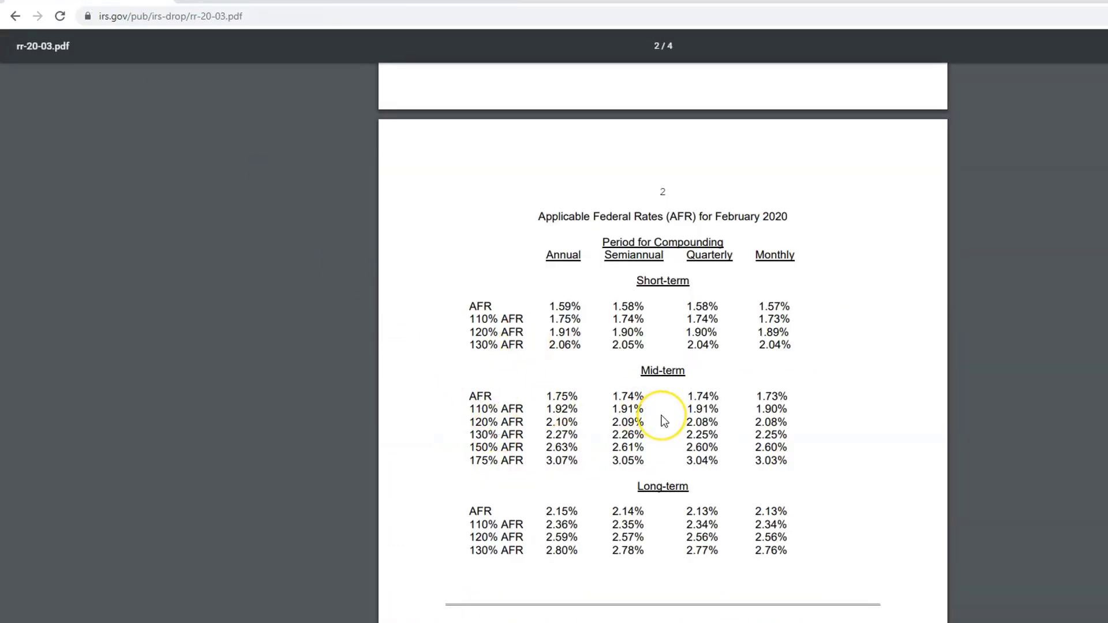
Step: Switch back to the LIHTC rate spreadsheet and go over the Backing in to the Rate block, ending at the Credit Per Year value in C15
key(alt+Tab)
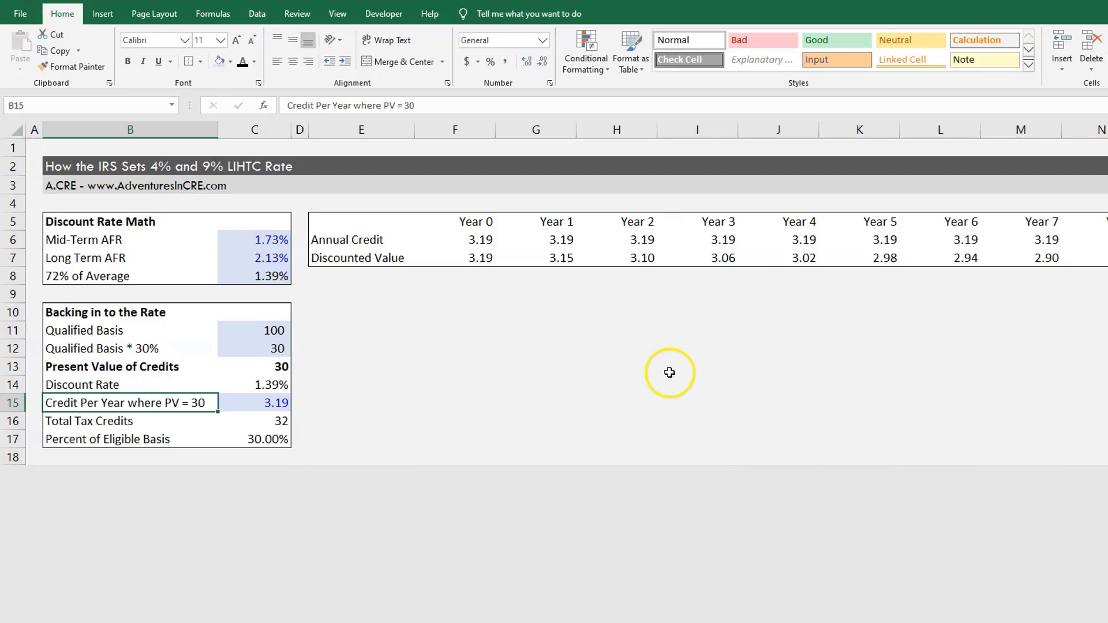
click(299, 312)
key(Left)
key(Left)
key(Down)
key(Down)
key(Down)
key(Down)
key(Down)
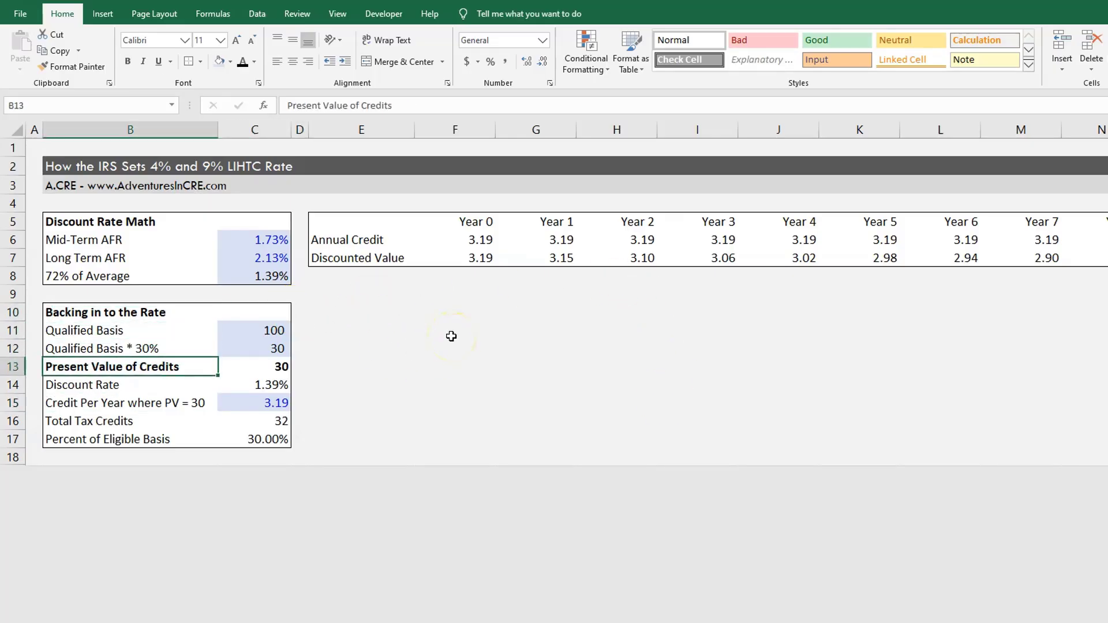
key(Right)
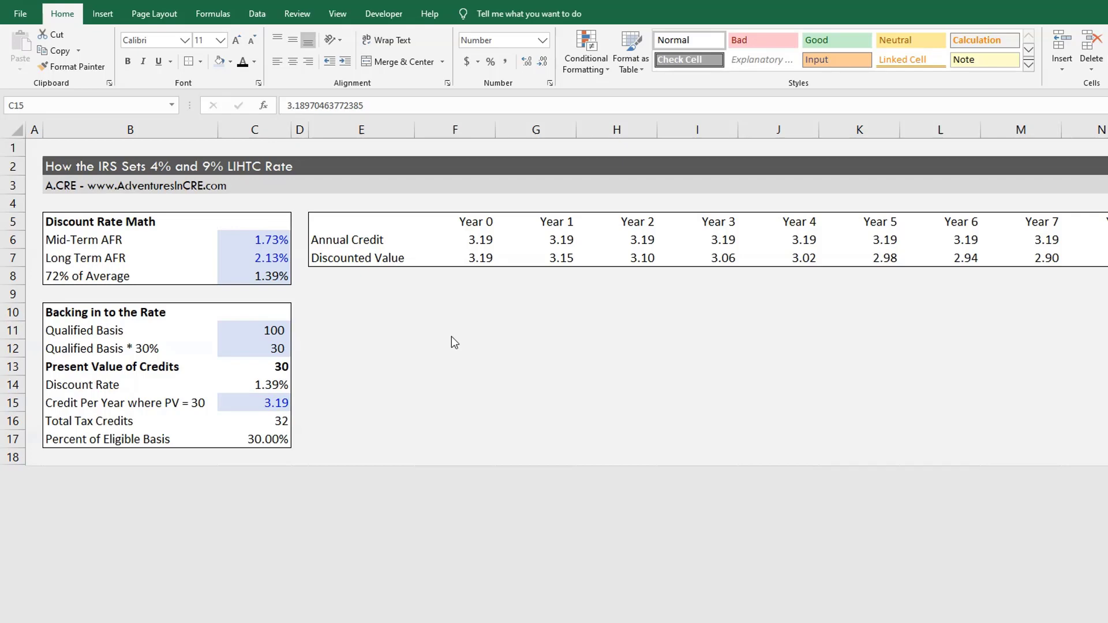
Step: Switch to the LIHTC Calculator sheet and check the Credit Amount Per Year formula in C14 and the Qualified Basis in C12
key(alt+Tab)
key(Left)
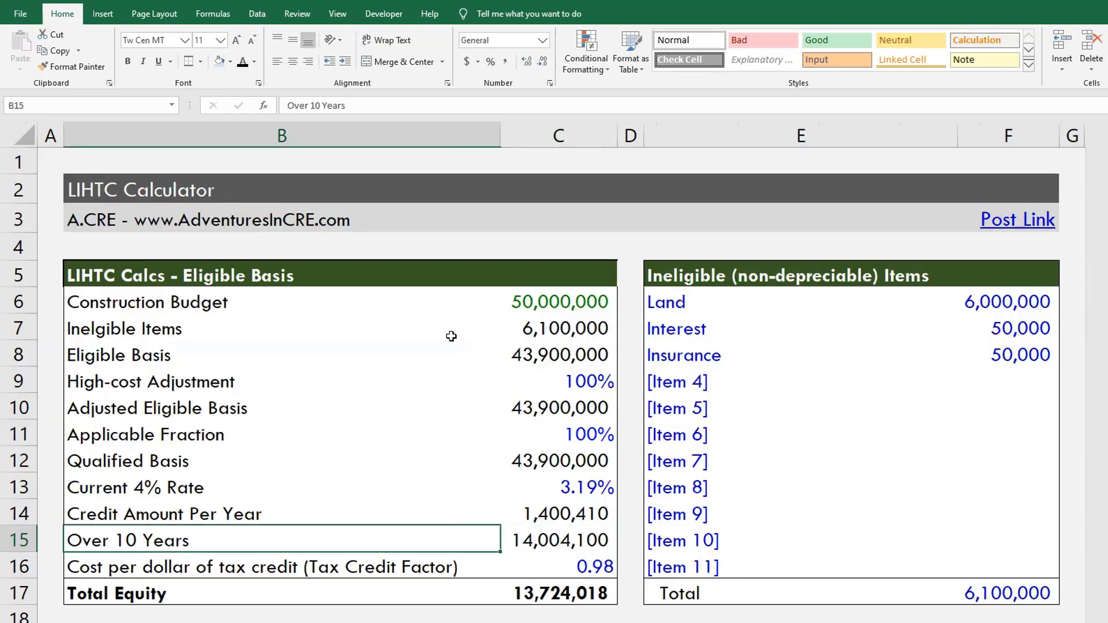
key(Right)
key(Up)
key(Up)
key(Down)
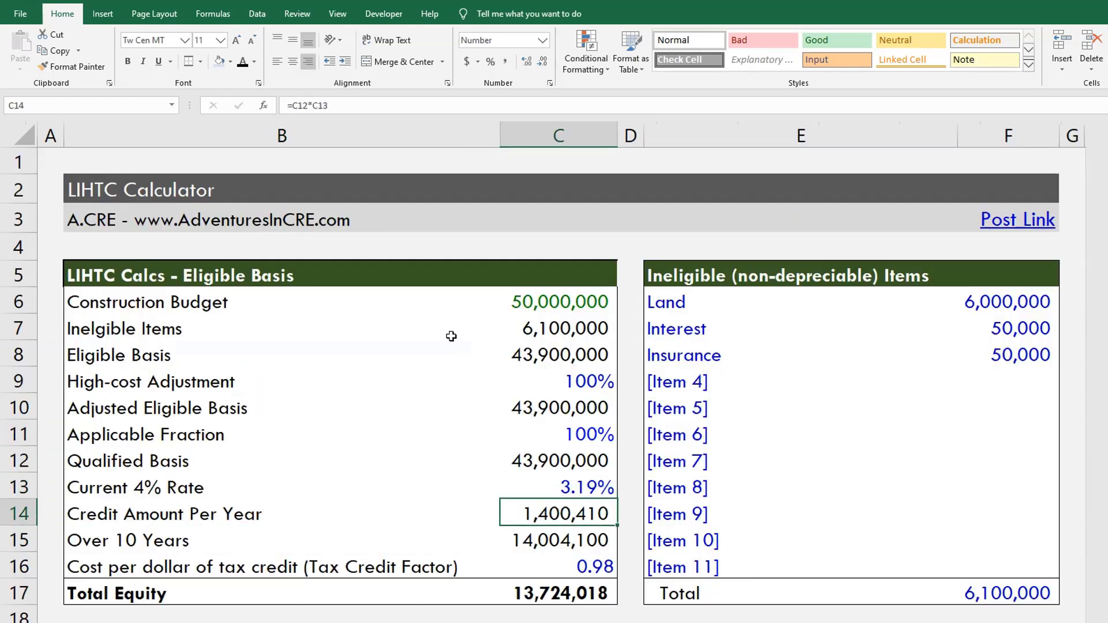
key(Up)
key(Up)
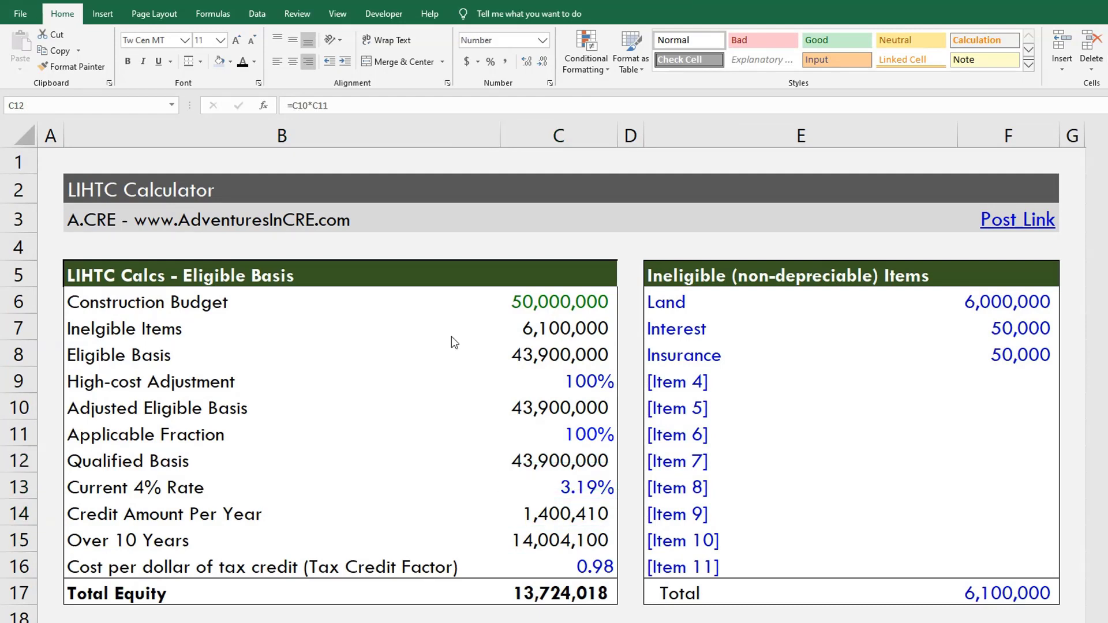
Step: Return to the rate-setting sheet and set the Qualified Basis in C11 to 43,900,000
key(alt+Tab)
key(Up)
key(Up)
key(Up)
key(Up)
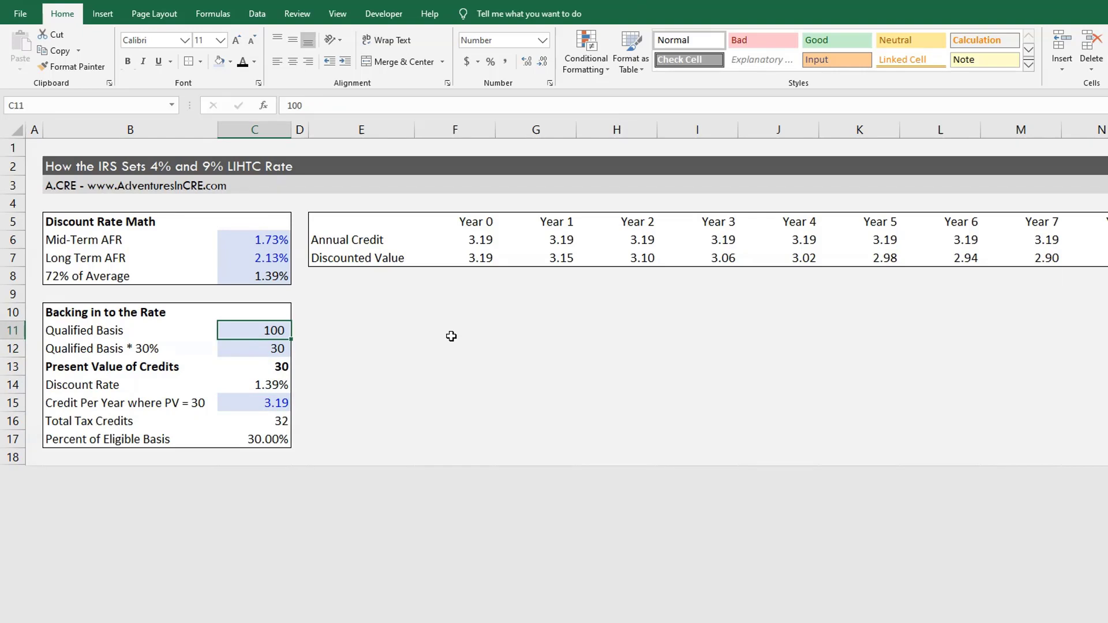
text(43,9)
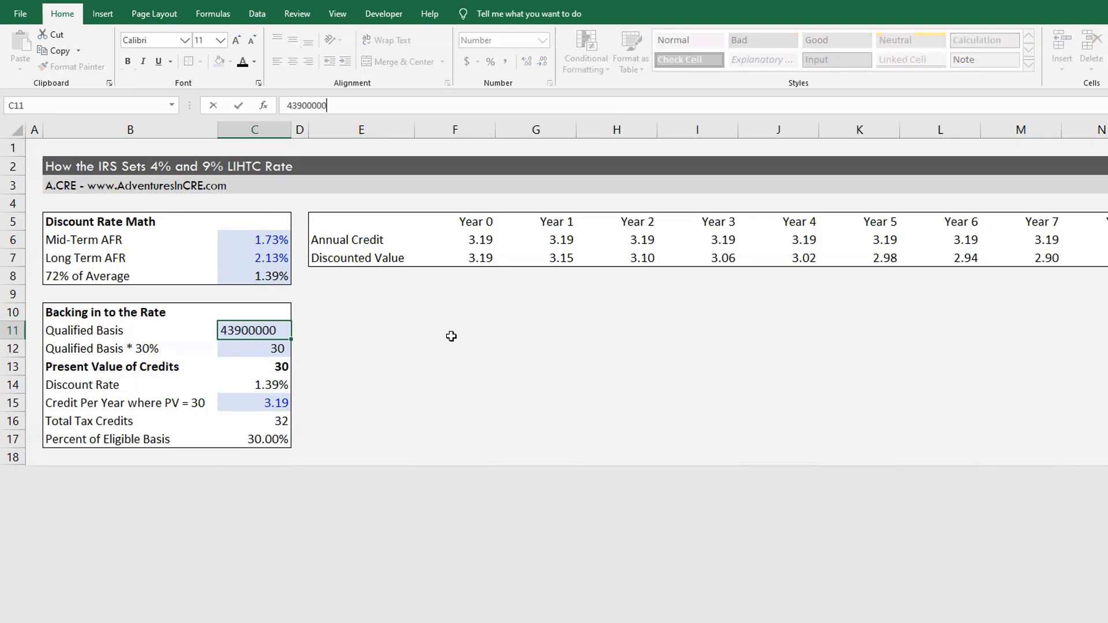
text(00,000)
key(Return)
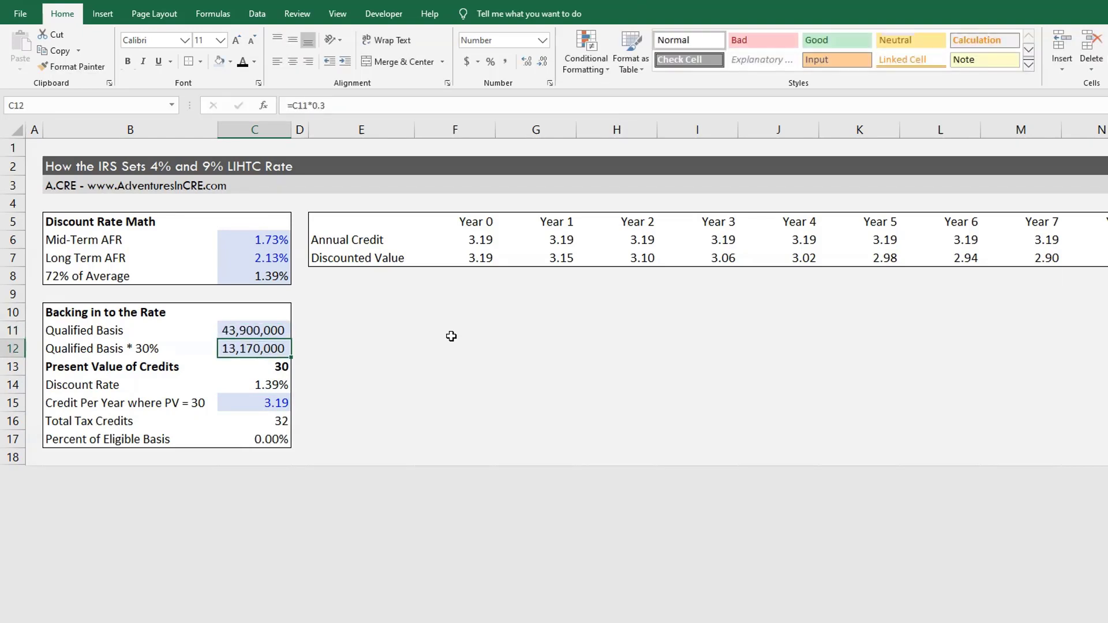
Step: Clear the Credit Per Year value in C15 and select the Present Value of Credits cell C13
key(Down)
key(Down)
key(Down)
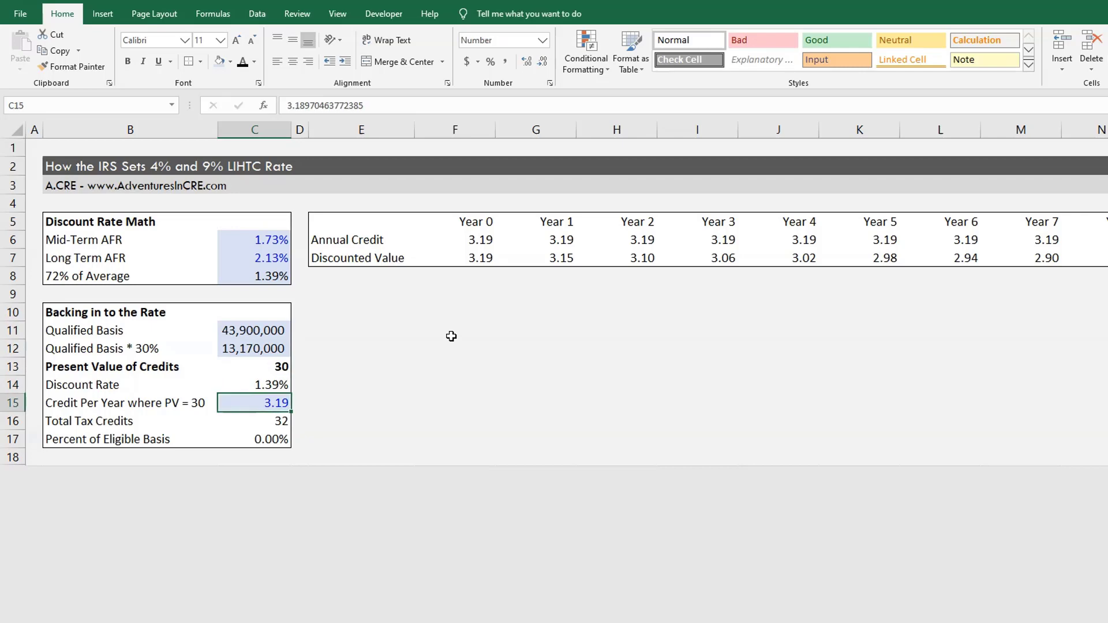
key(Delete)
key(Up)
key(Up)
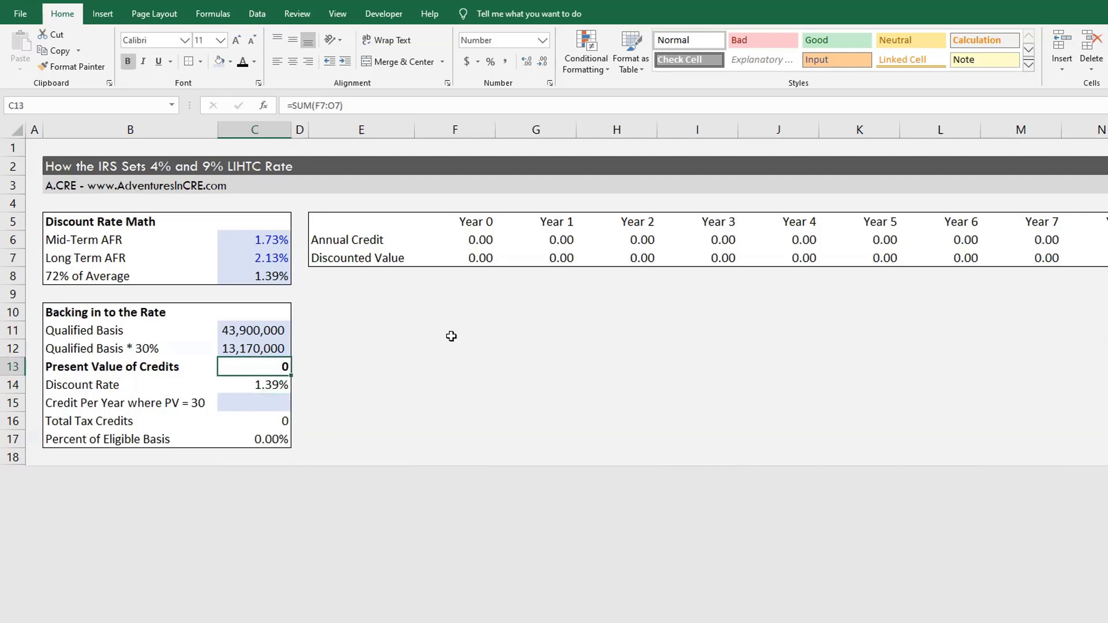
Step: Review the Percent of Eligible Basis formula in C17 and the Qualified Basis * 30% formula in C12 against the empty Credit Per Year cell
key(Down)
key(Down)
key(Down)
key(Down)
key(Up)
key(Up)
key(Up)
key(Down)
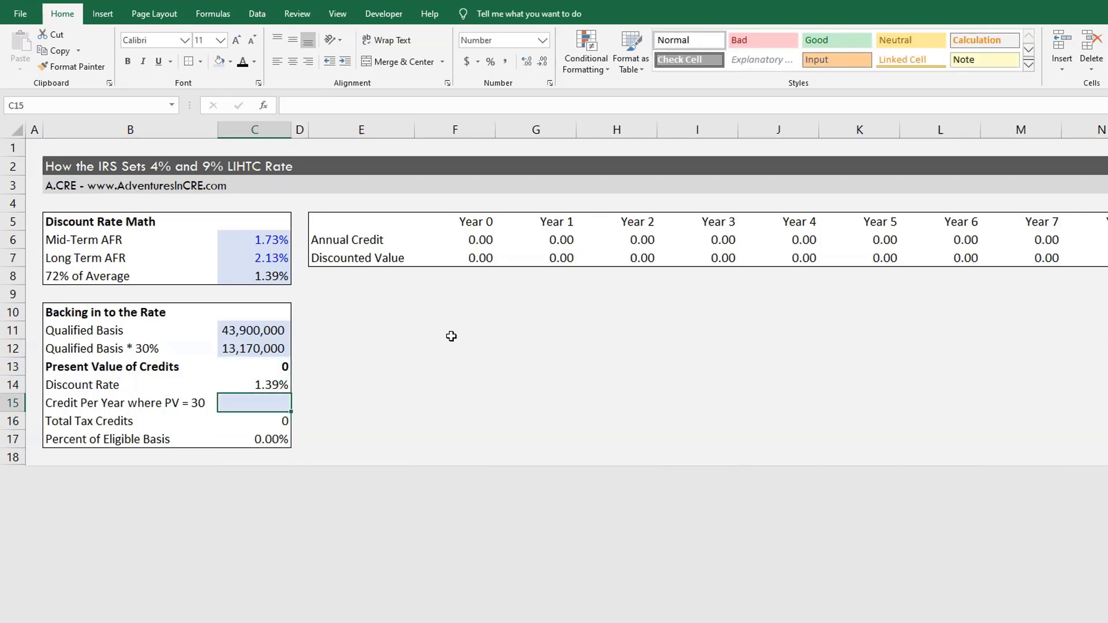
key(Down)
key(Down)
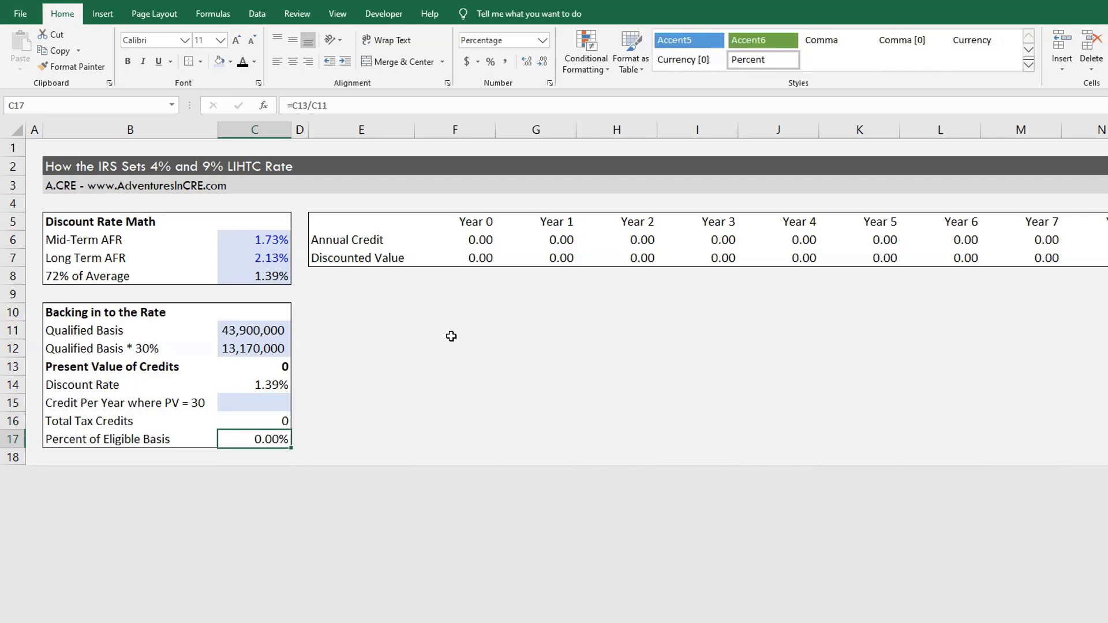
key(Up)
key(Up)
key(Up)
key(Up)
key(Up)
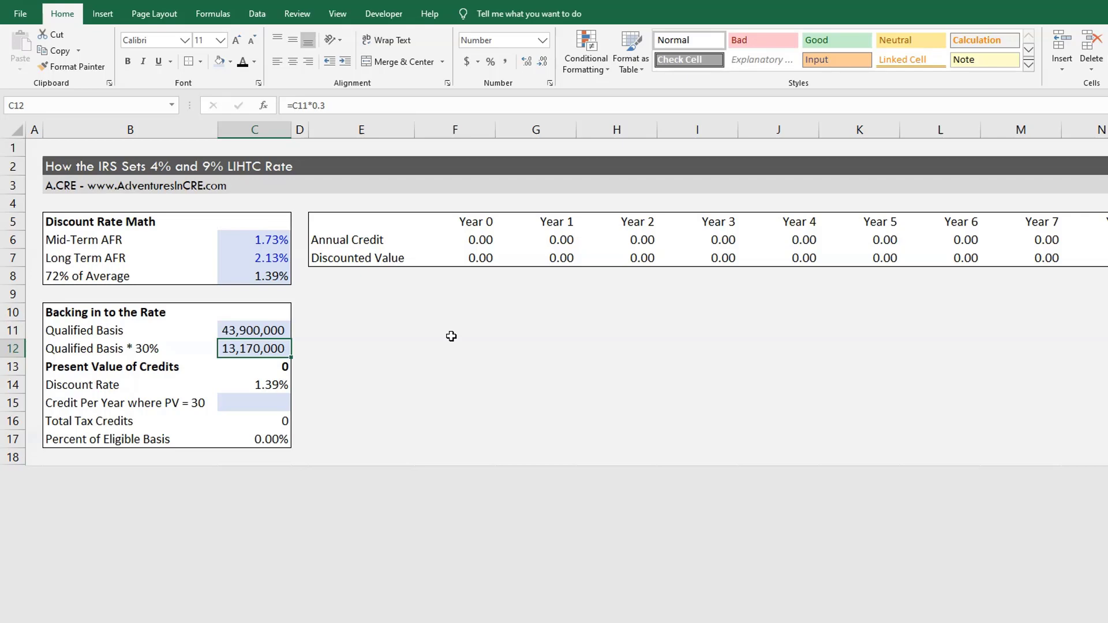
key(Down)
key(Down)
key(Down)
key(Down)
key(Up)
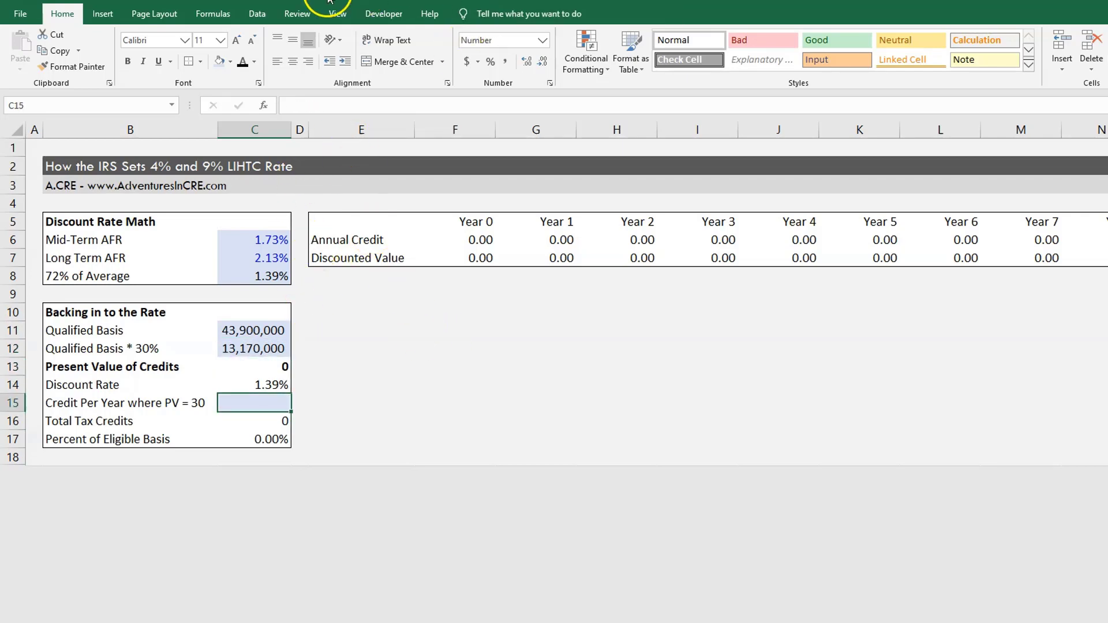
Step: Run Goal Seek to set C17 to .3 by changing C15, accept the solution, and display C15 without decimals
click(298, 13)
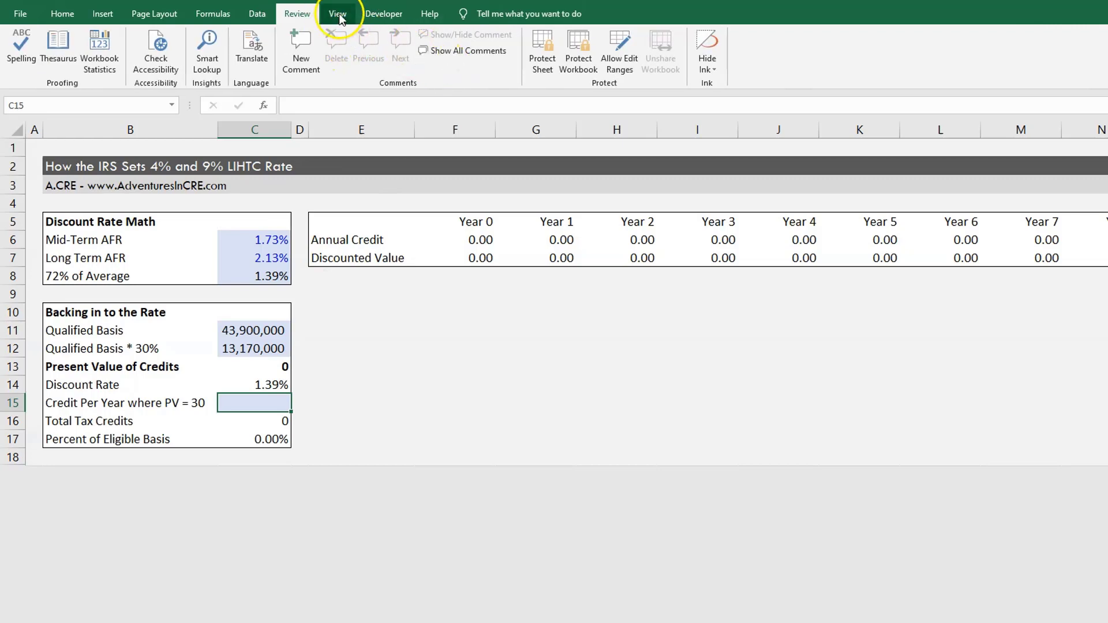
click(256, 13)
click(985, 60)
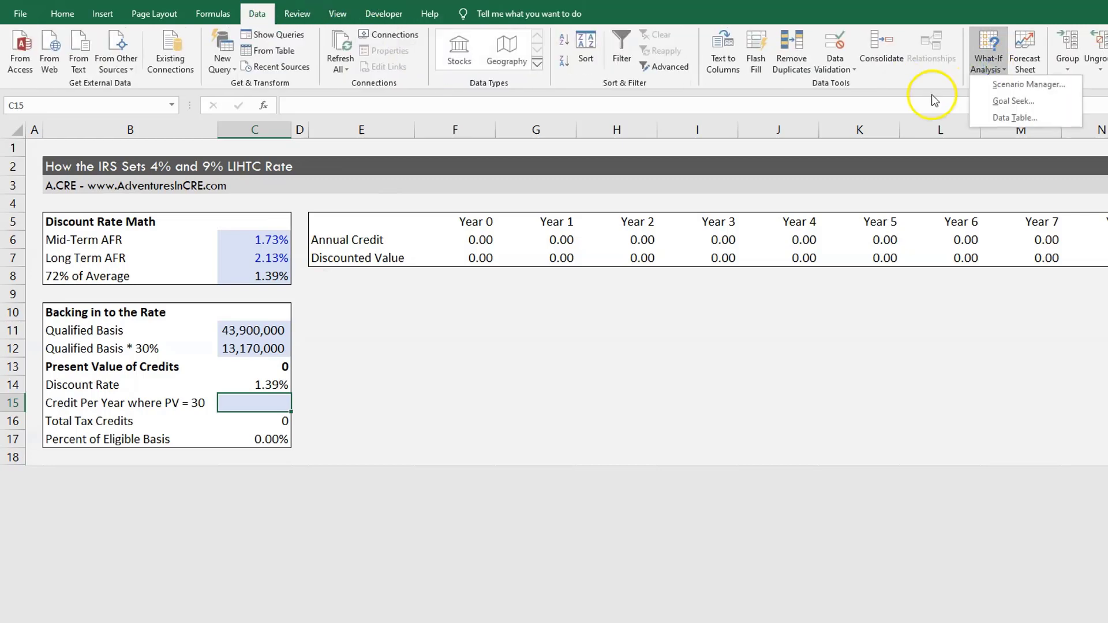
click(1015, 101)
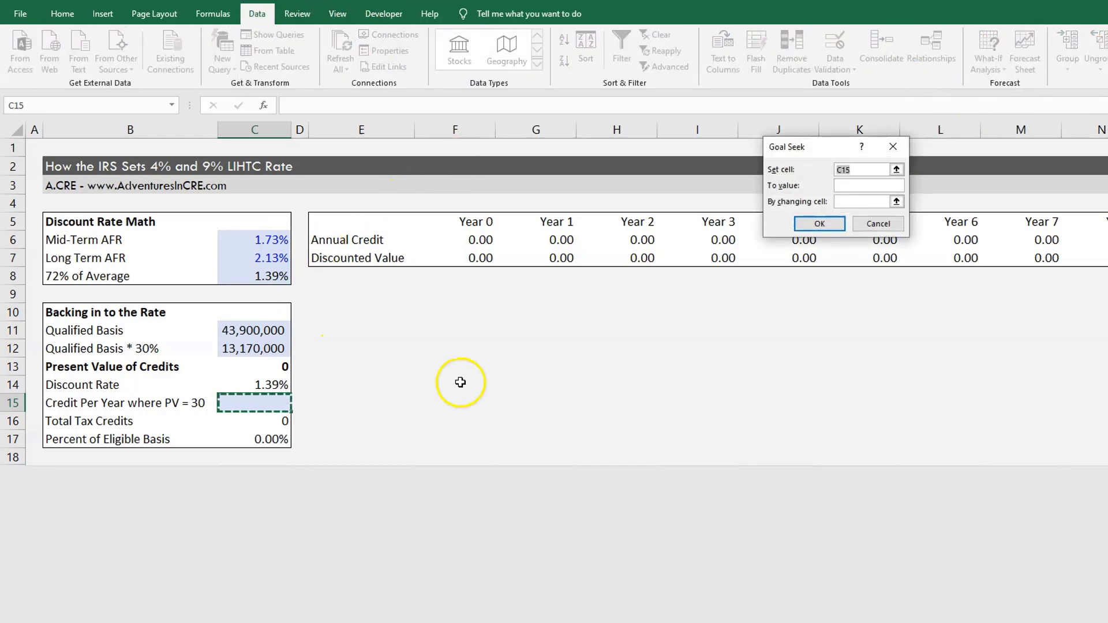
click(254, 439)
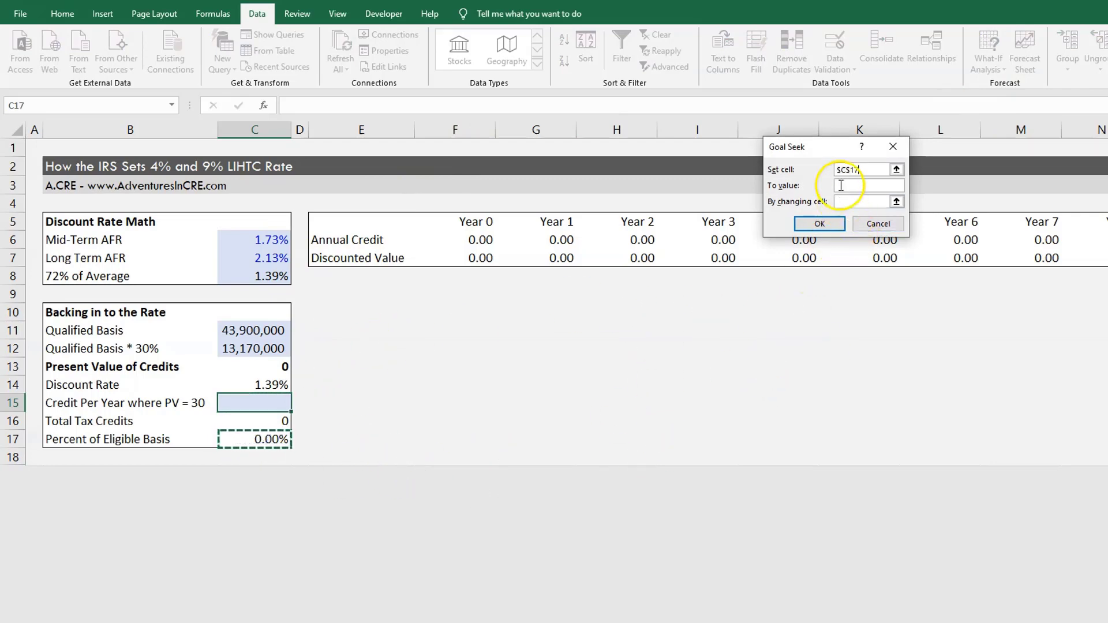
click(886, 185)
text(.3)
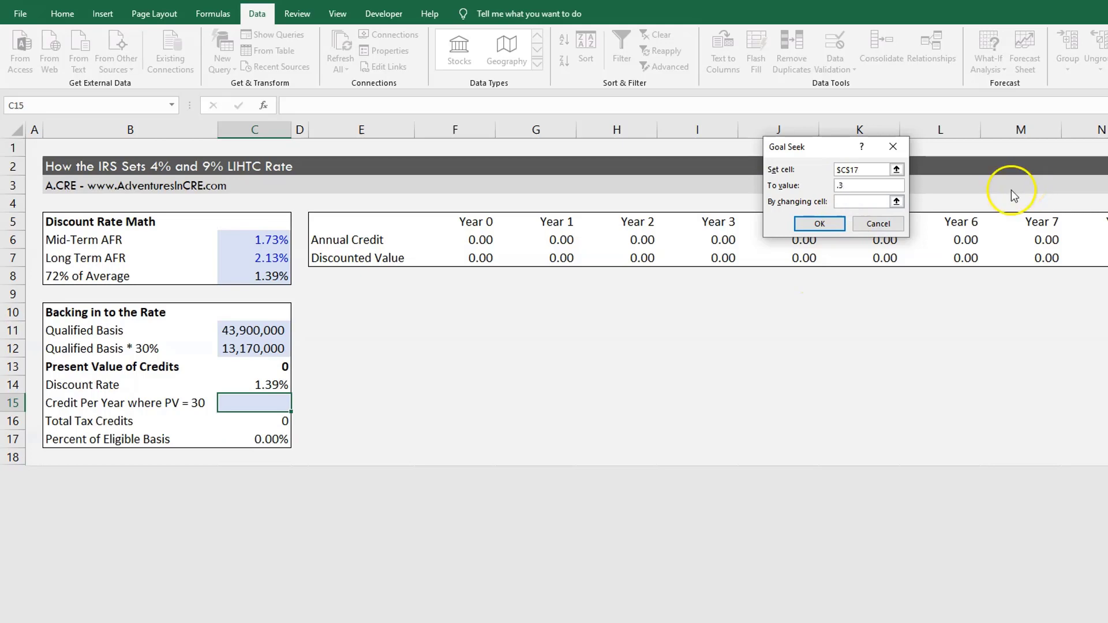
click(861, 202)
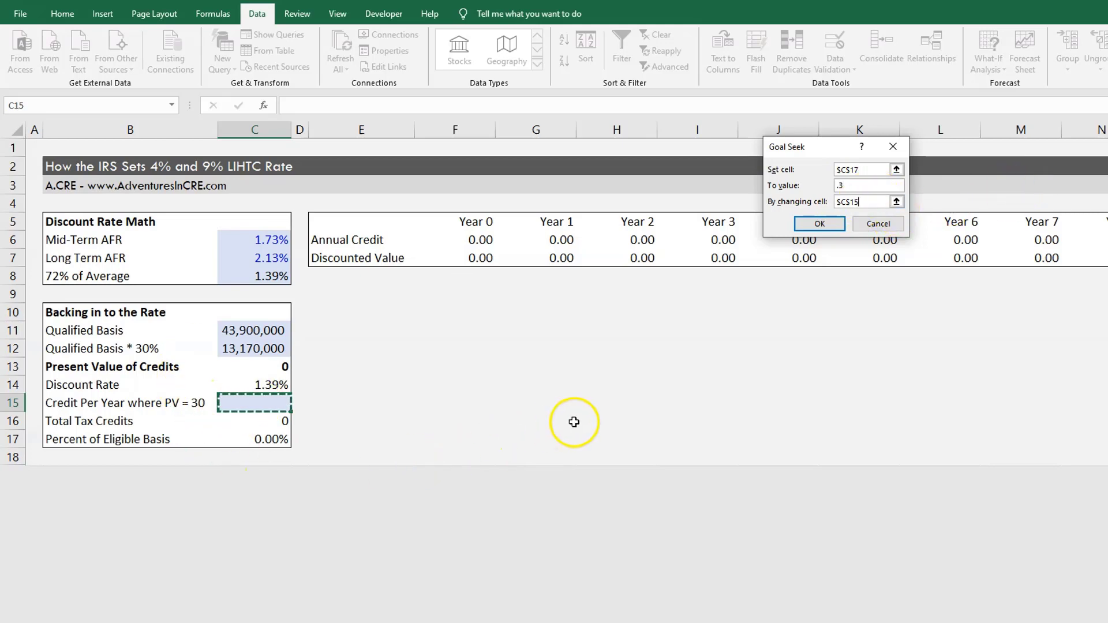
click(830, 227)
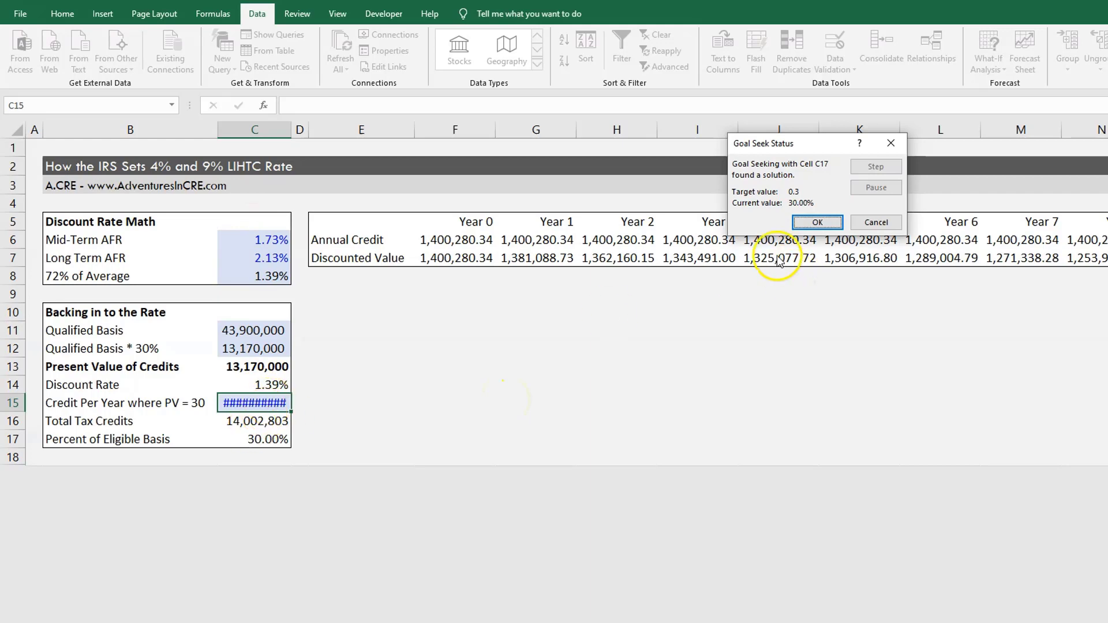
click(817, 222)
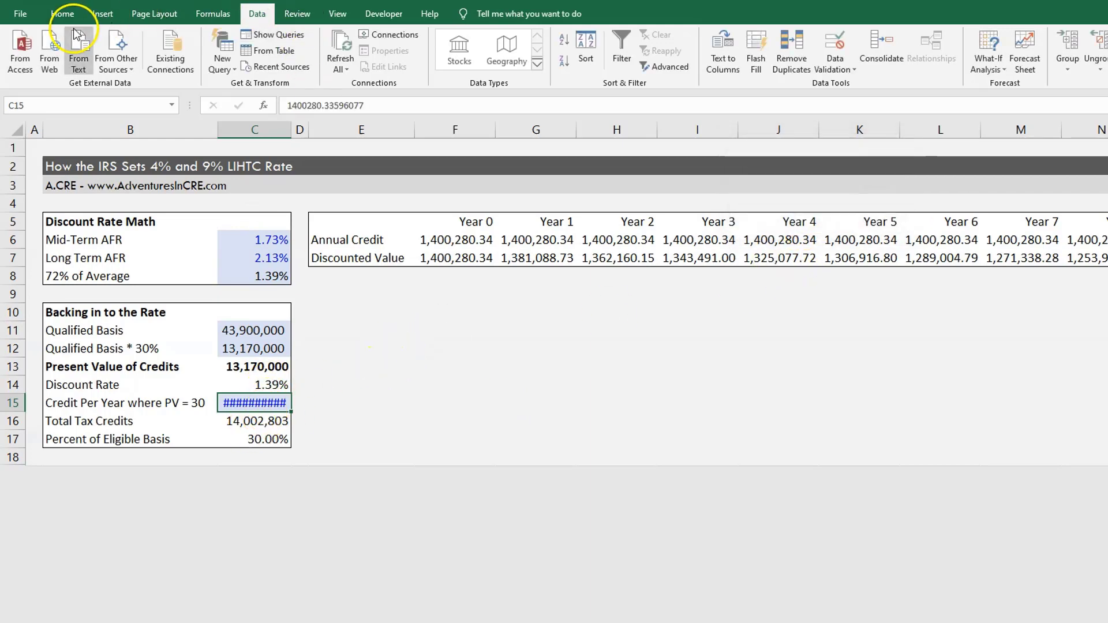
click(63, 14)
click(543, 62)
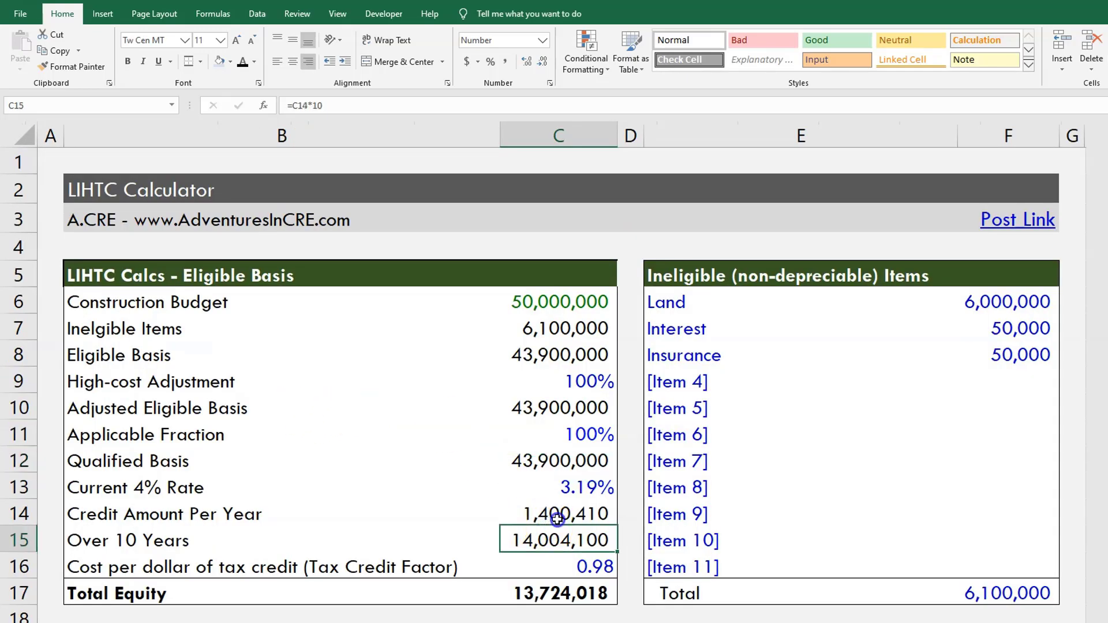
Step: Check the Credit Amount Per Year in C14 of the LIHTC Calculator, and enter 1,400,410 as the Credit Per Year in C15 of the rate-setting sheet
click(542, 512)
click(610, 508)
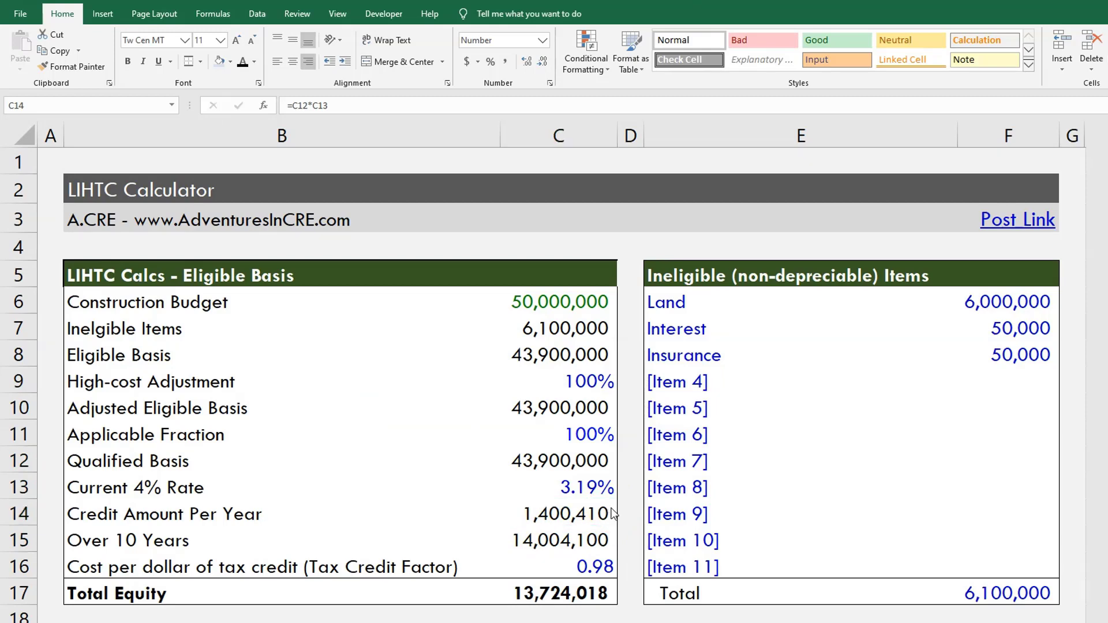
key(ctrl+Page_Down)
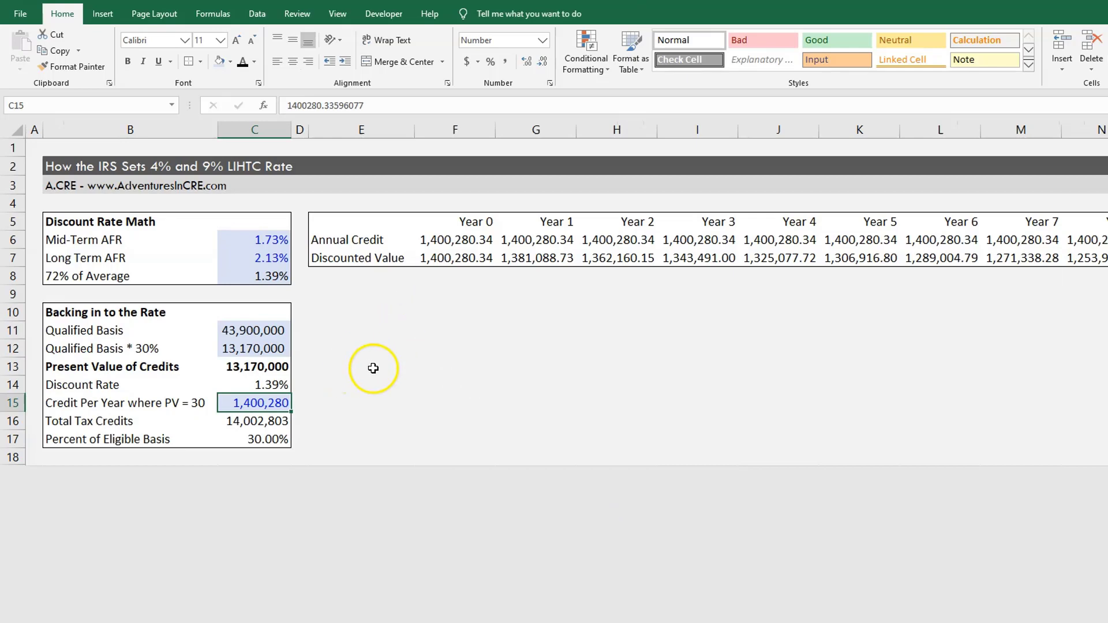
click(463, 338)
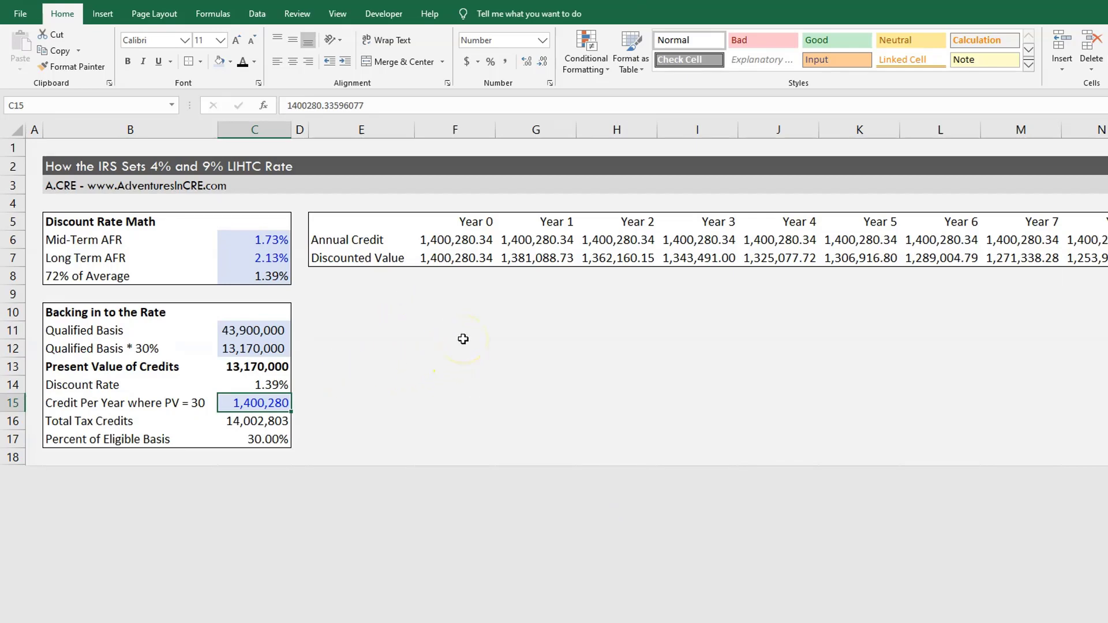
text(1)
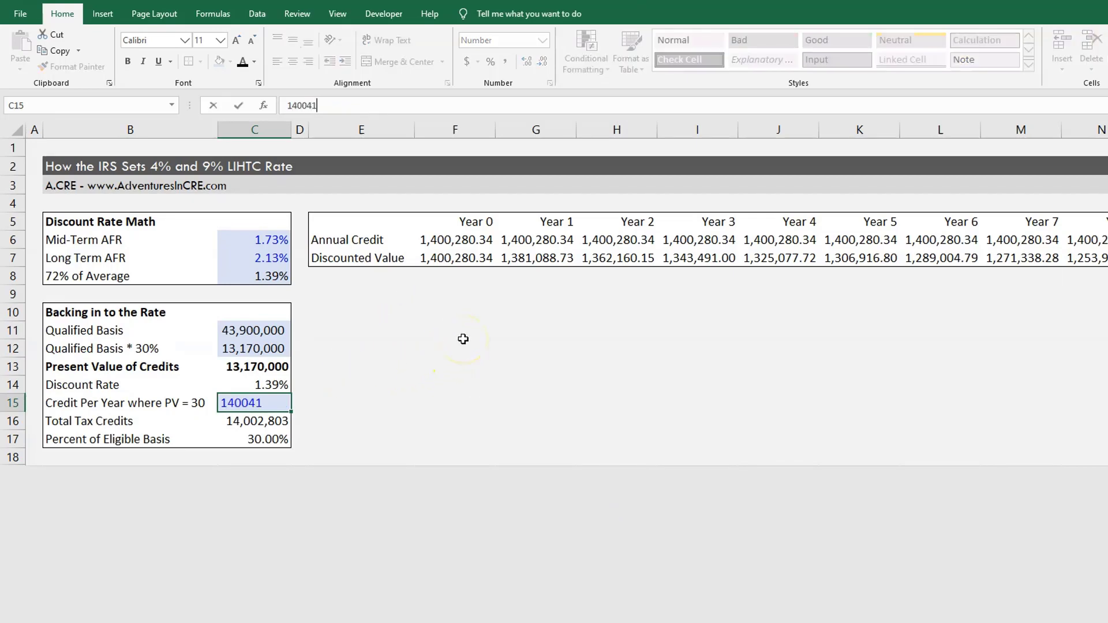
text(,400,410)
key(Return)
key(Return)
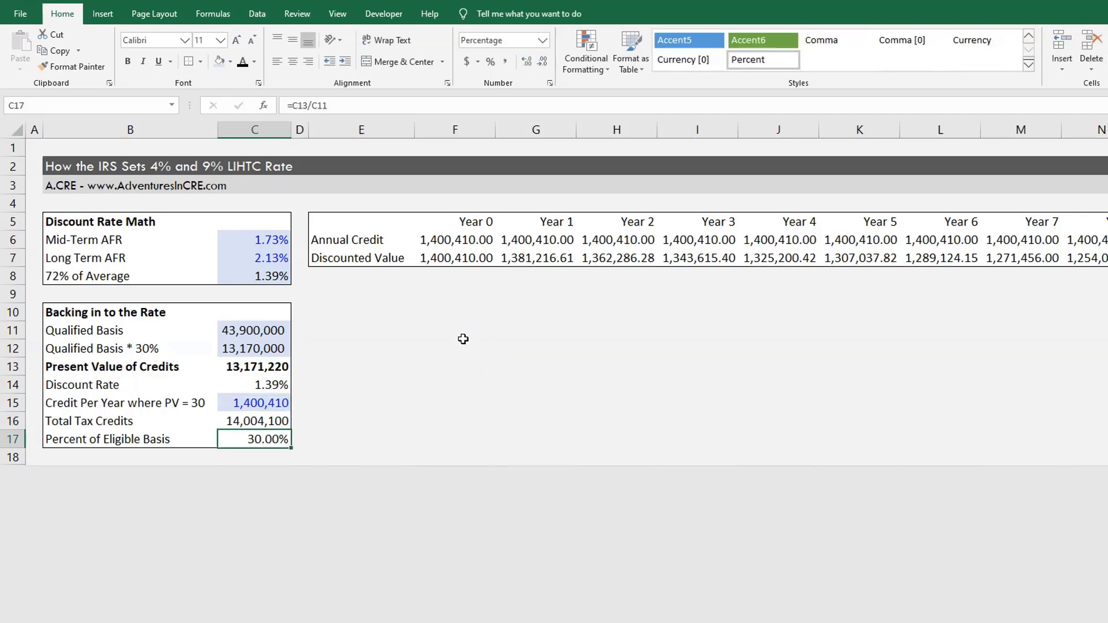
Step: Compare the Credit Amount Per Year in C14 of the LIHTC Calculator with the Credit Per Year in C15 of the rate-setting sheet
key(Up)
key(Up)
key(ctrl+Page_Up)
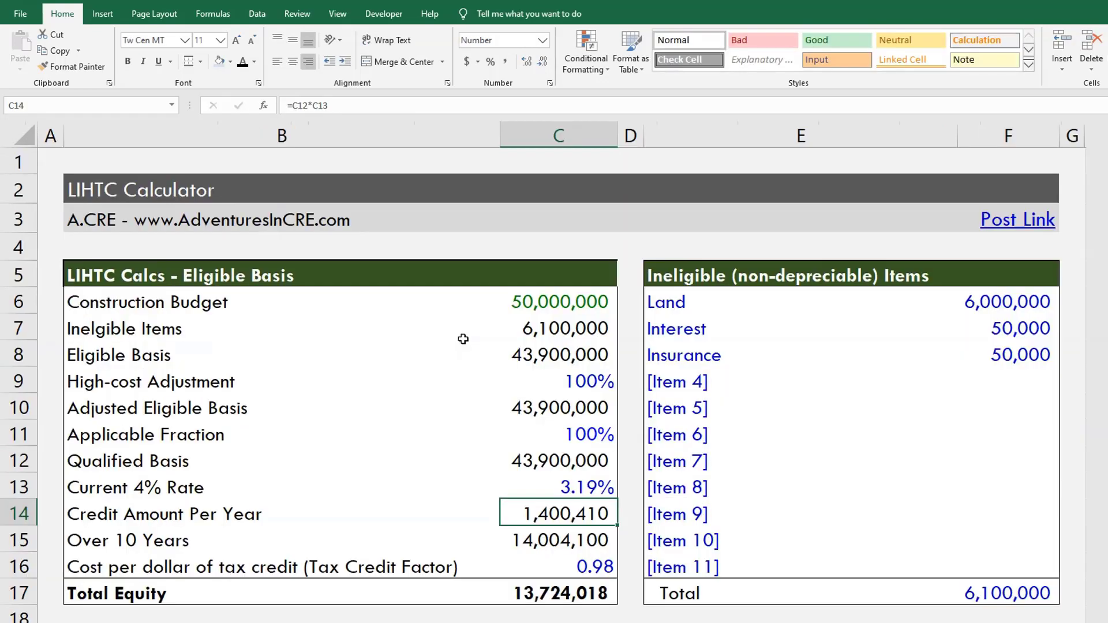
key(Down)
key(Up)
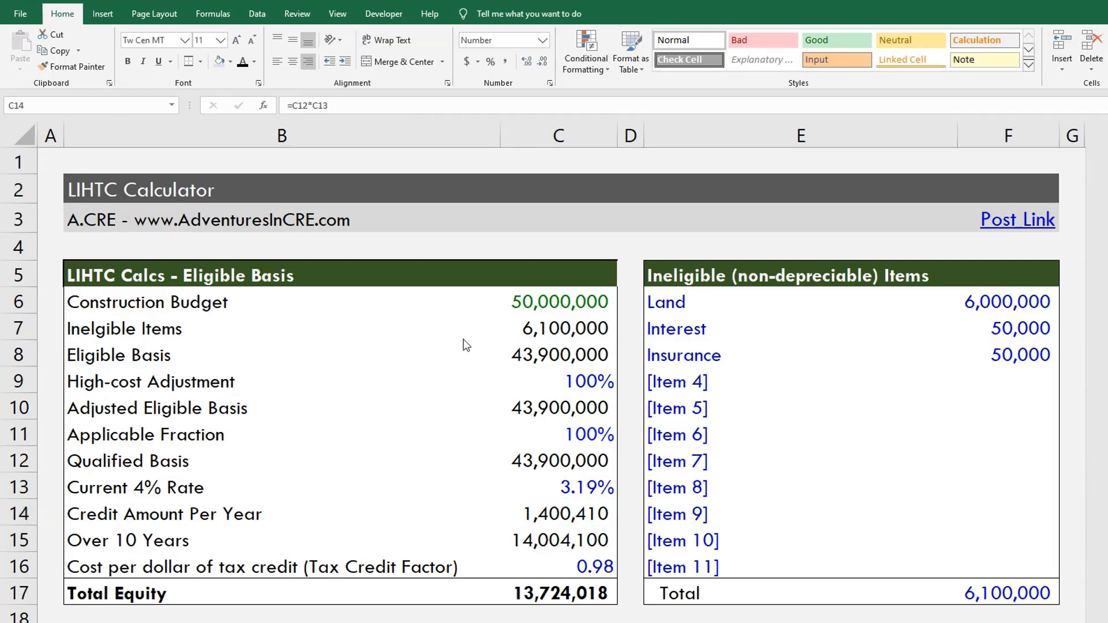
key(ctrl+Page_Down)
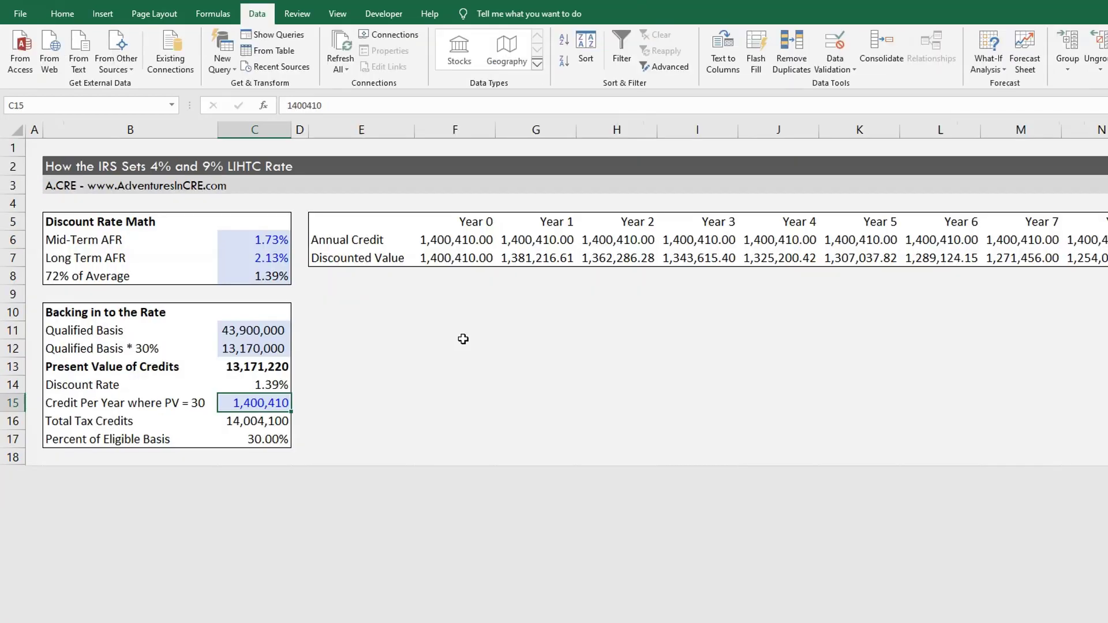
key(Down)
key(Down)
key(Down)
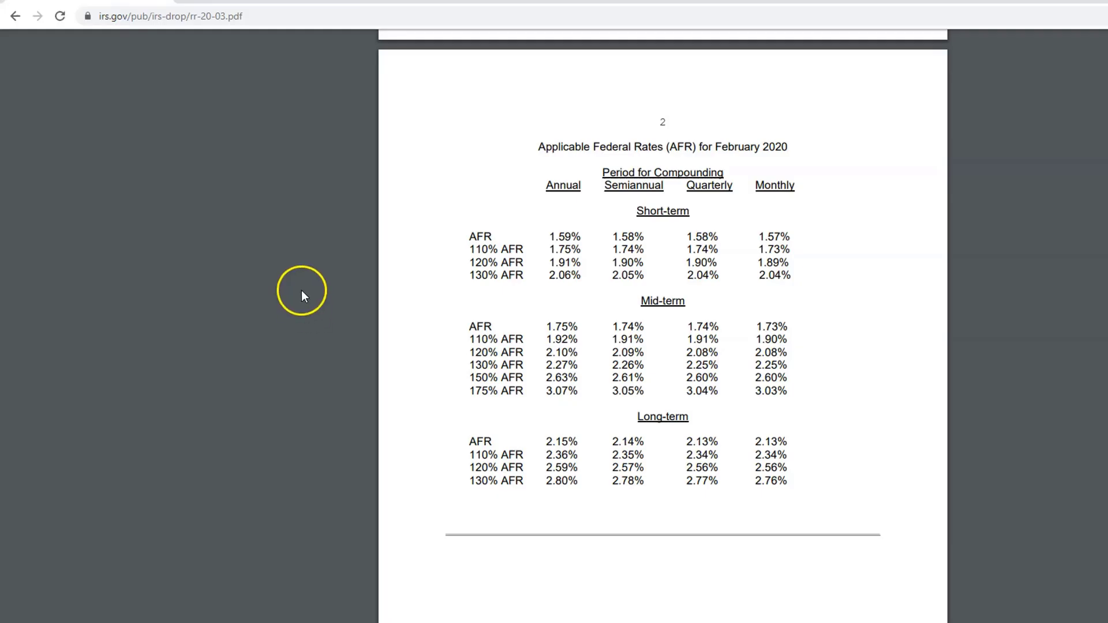
Step: Check the appropriate percentages in Table 4 of the IRS ruling PDF and the annual mid-term and long-term AFRs for February 2020
scroll(539, 323, down, 11)
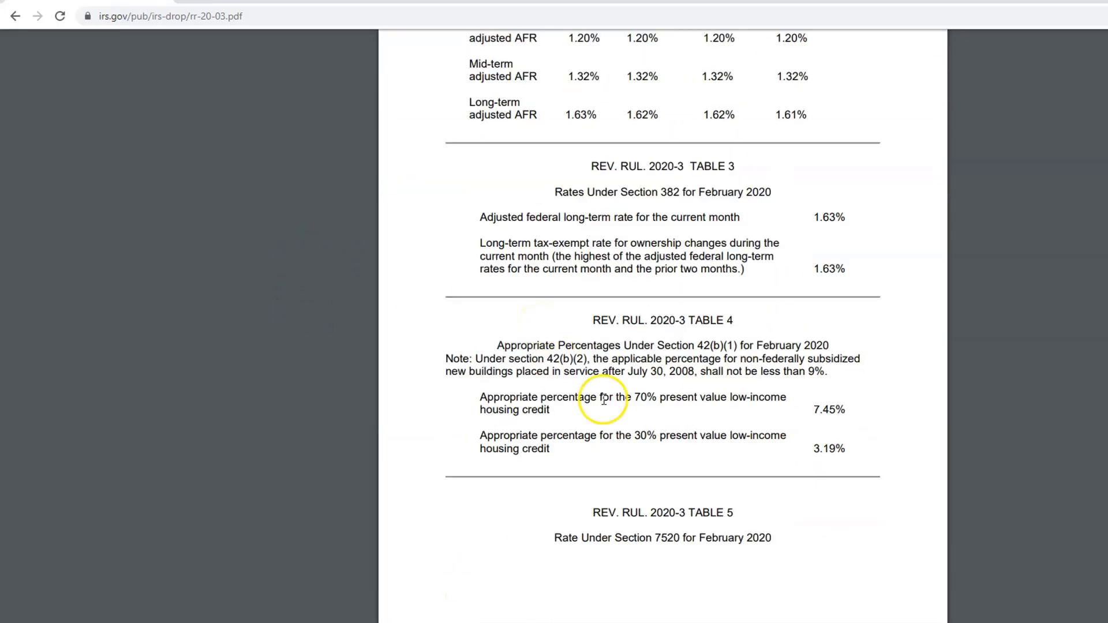
scroll(804, 413, up, 10)
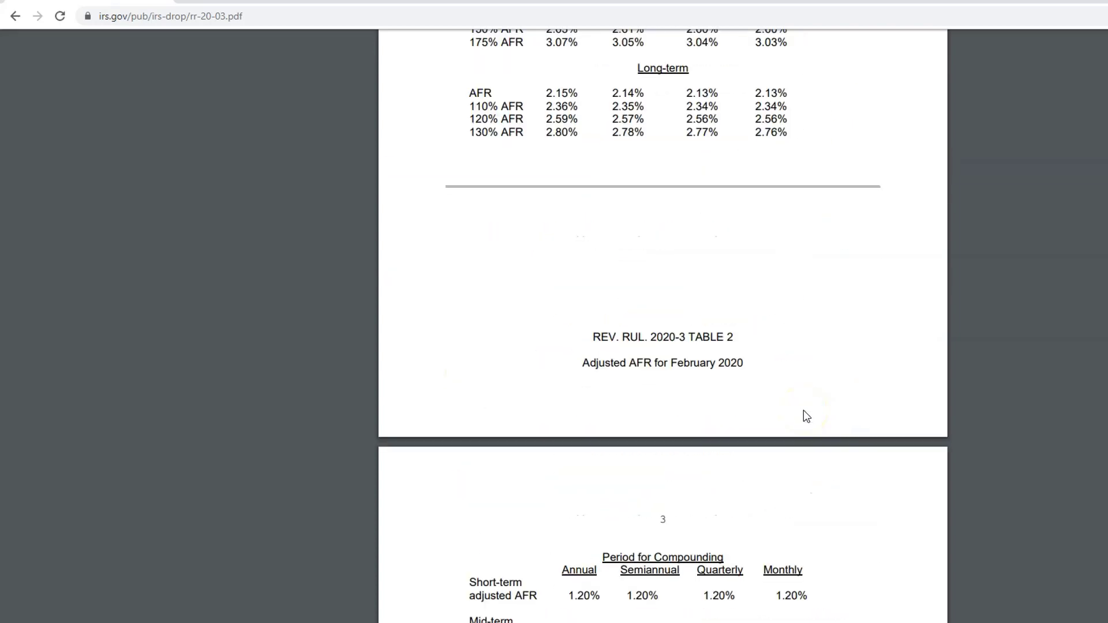
scroll(803, 411, up, 7)
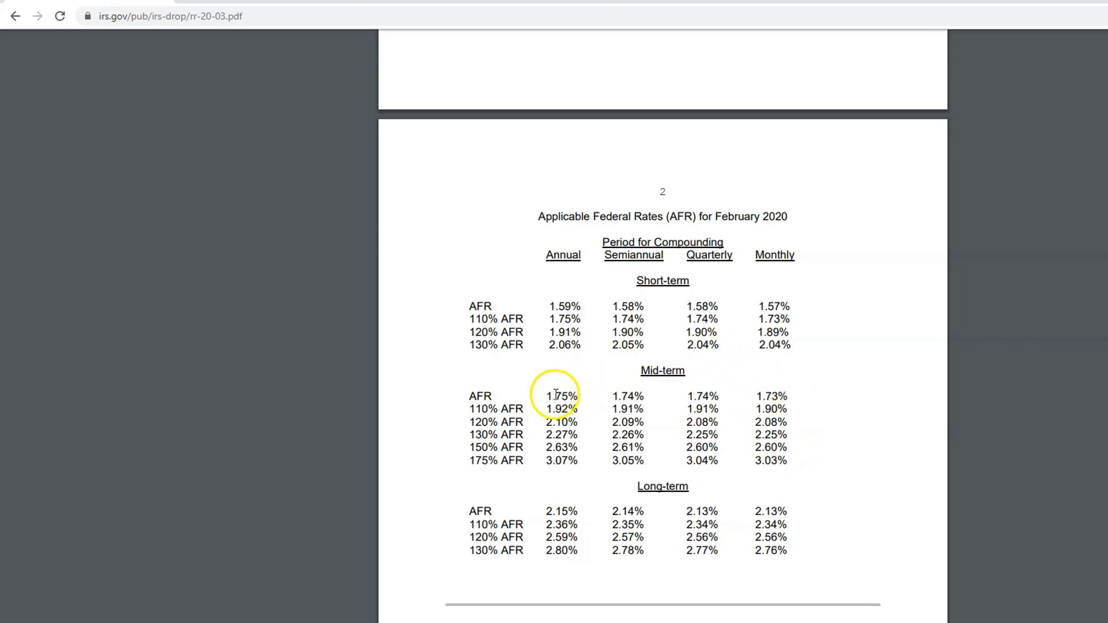
Step: Return to the Excel rate-setting sheet and set the Mid-Term AFR to 1.75% and the Long Term AFR to 2.15%
key(alt+Tab)
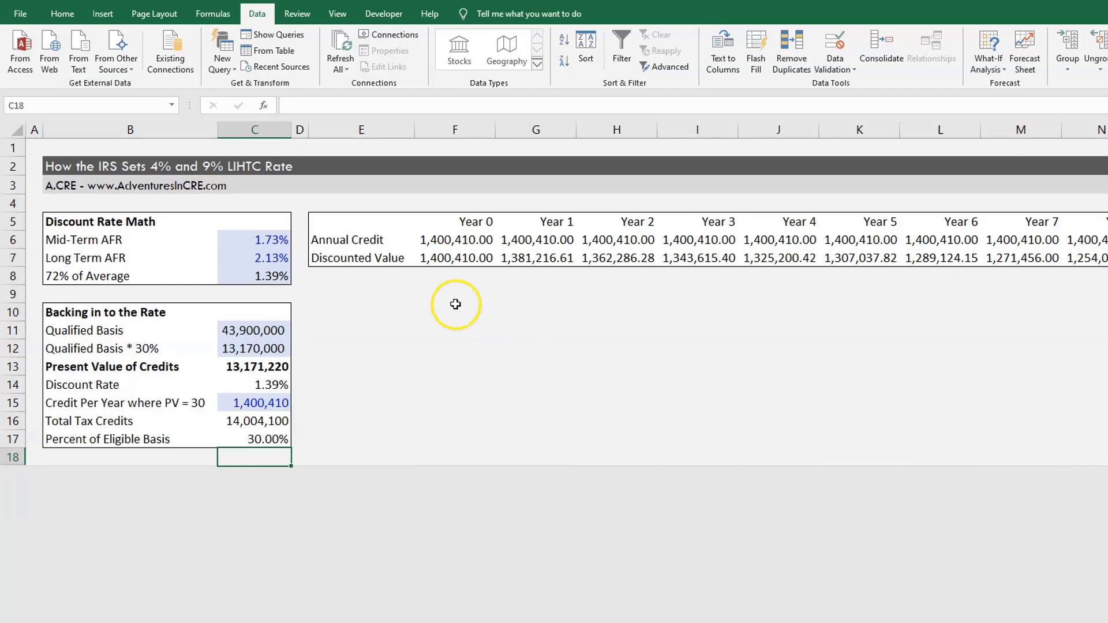
click(277, 239)
text(1.75)
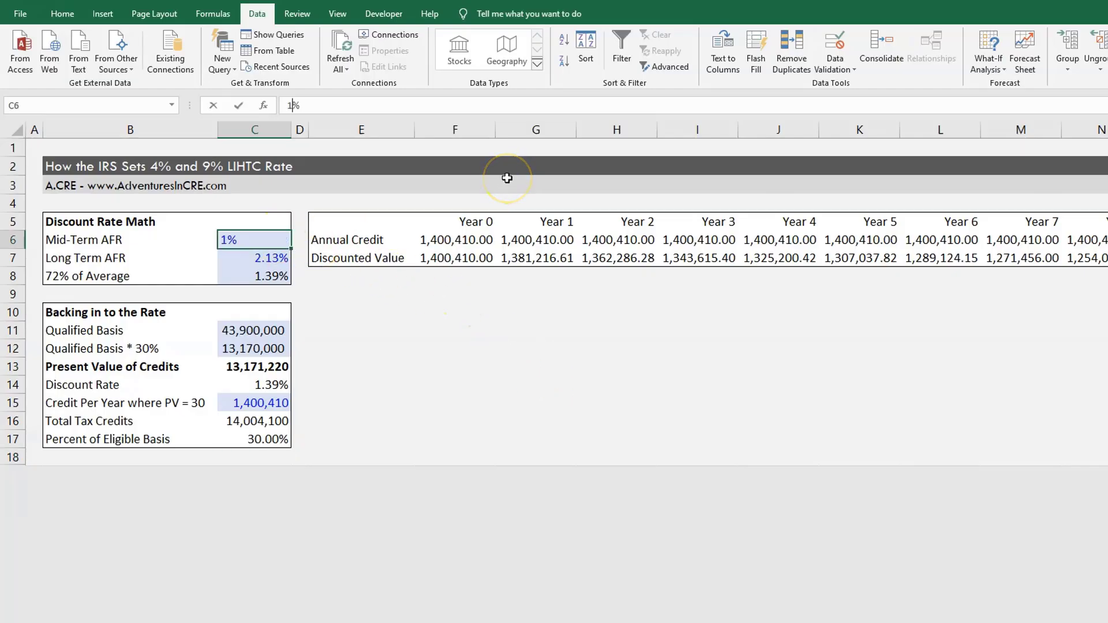
key(Return)
key(alt+Tab)
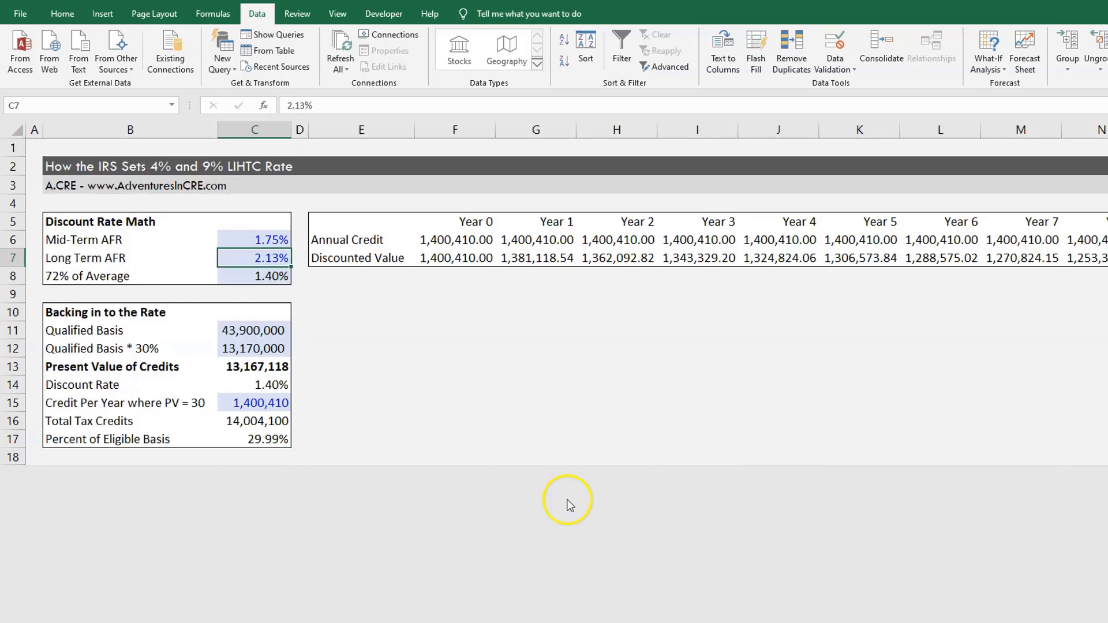
key(alt+Tab)
text(2.15)
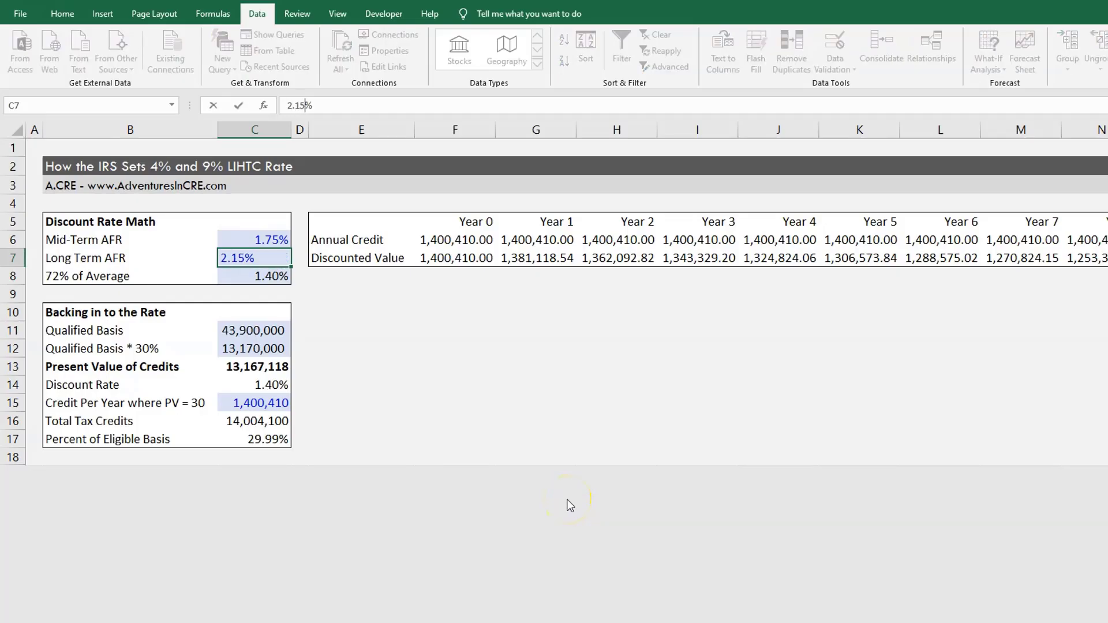
key(Return)
Step: Change the label in B12 to "Qualified Basis * 70%"
key(Down)
key(Down)
key(Down)
key(Down)
key(Left)
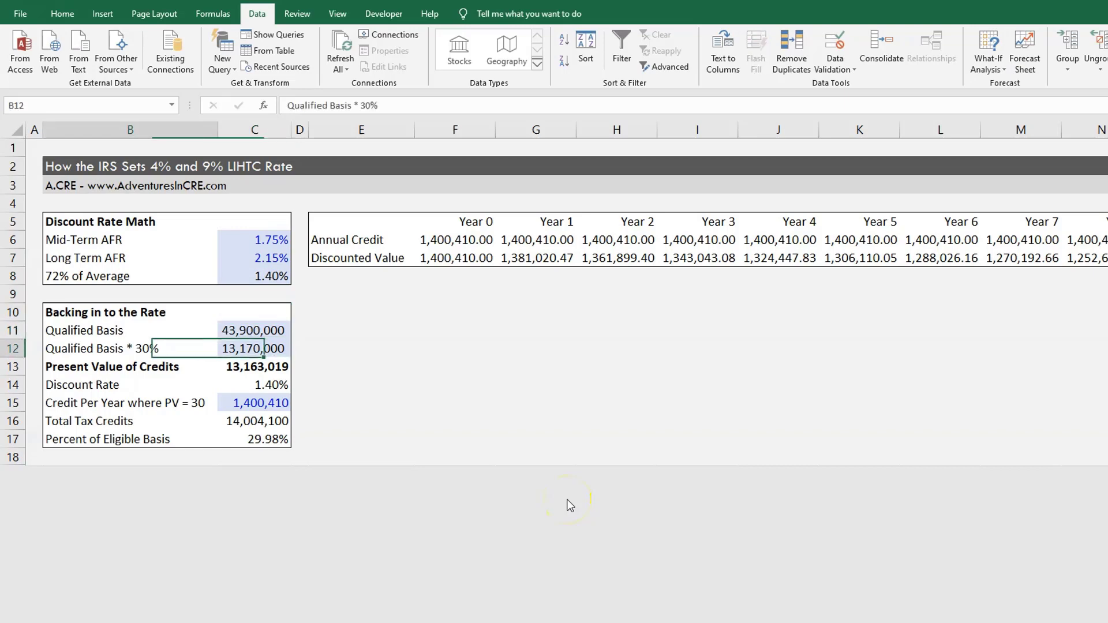
key(F2)
key(Left)
key(Left)
key(BackSpace)
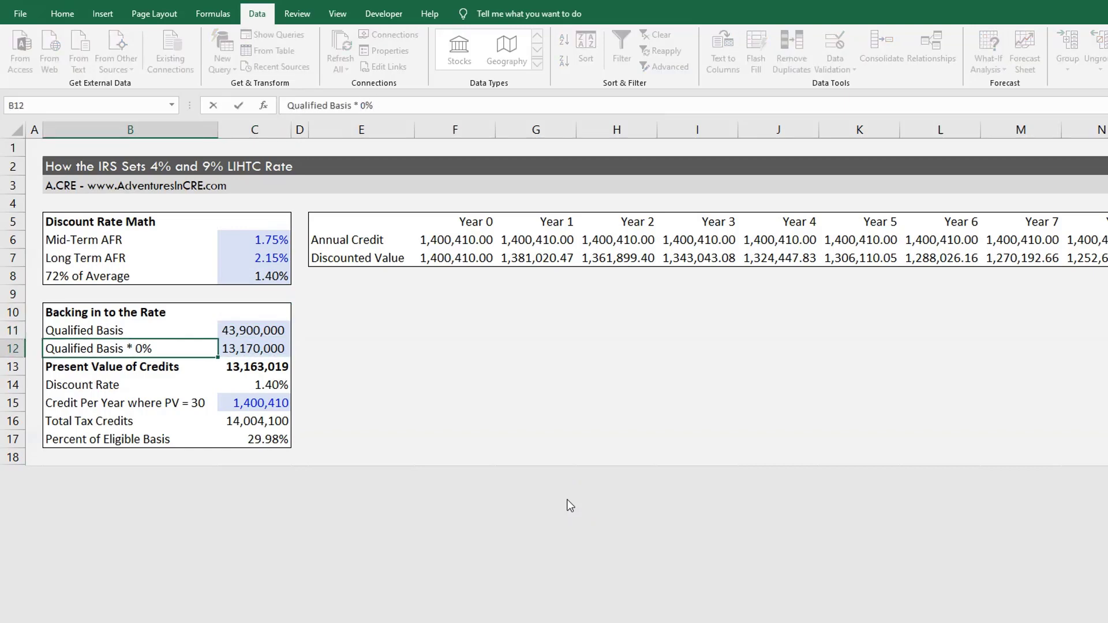
text(7)
key(Return)
Step: Change the formula in C12 to multiply the Qualified Basis in C11 by 0.7
key(Up)
key(Right)
key(F2)
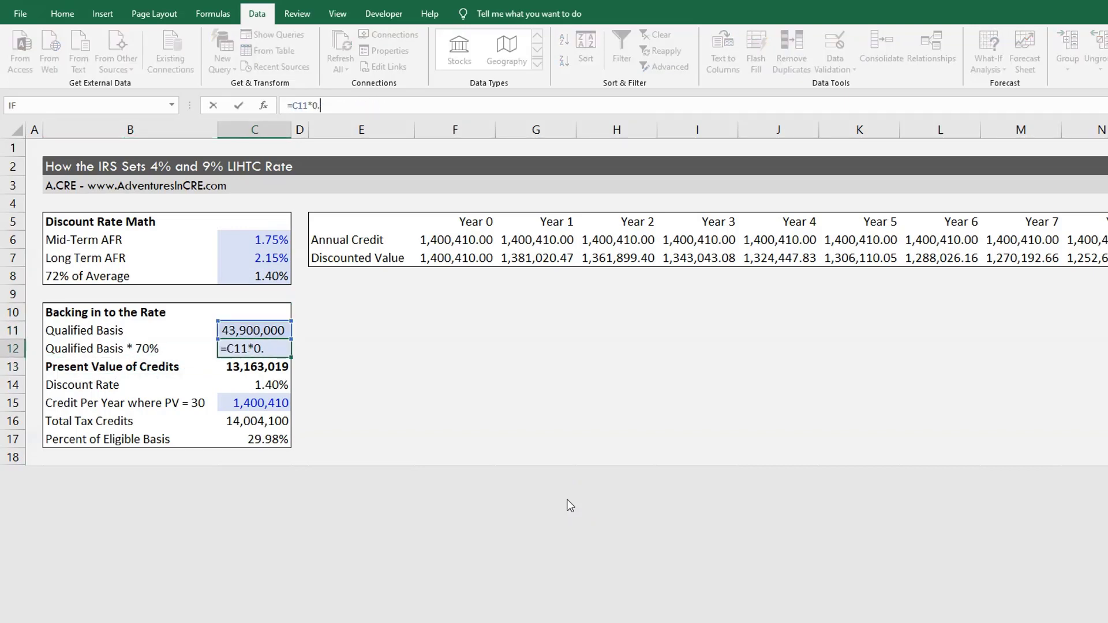
text(7)
key(Return)
Step: Run Goal Seek to set the Percent of Eligible Basis in C17 to .7 by changing C15, and accept the solution
key(Down)
key(Down)
key(Down)
key(Down)
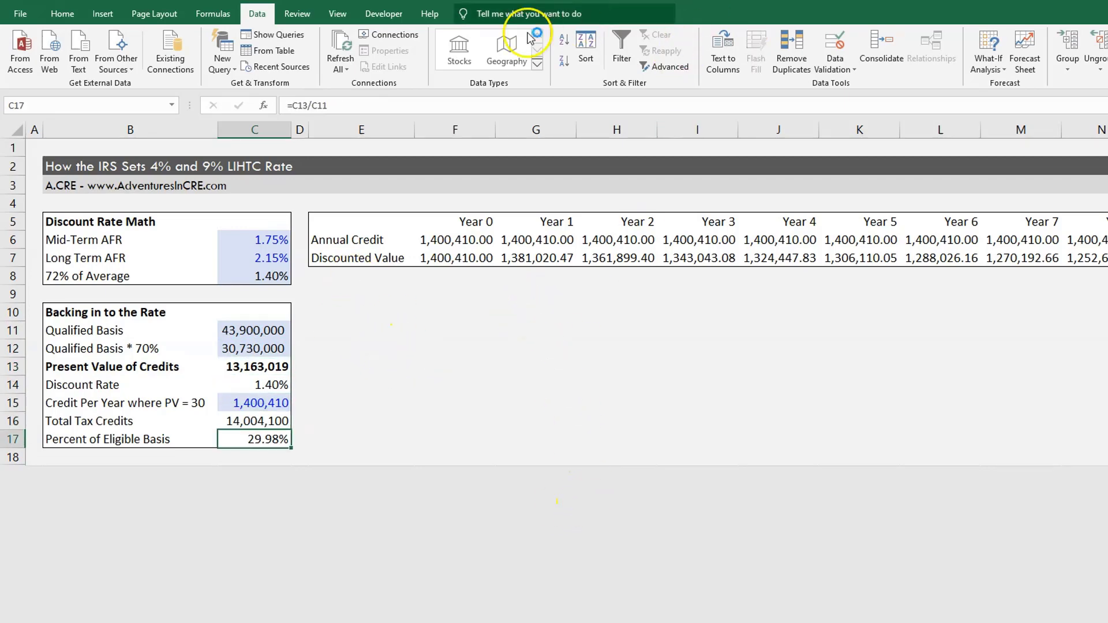
click(992, 73)
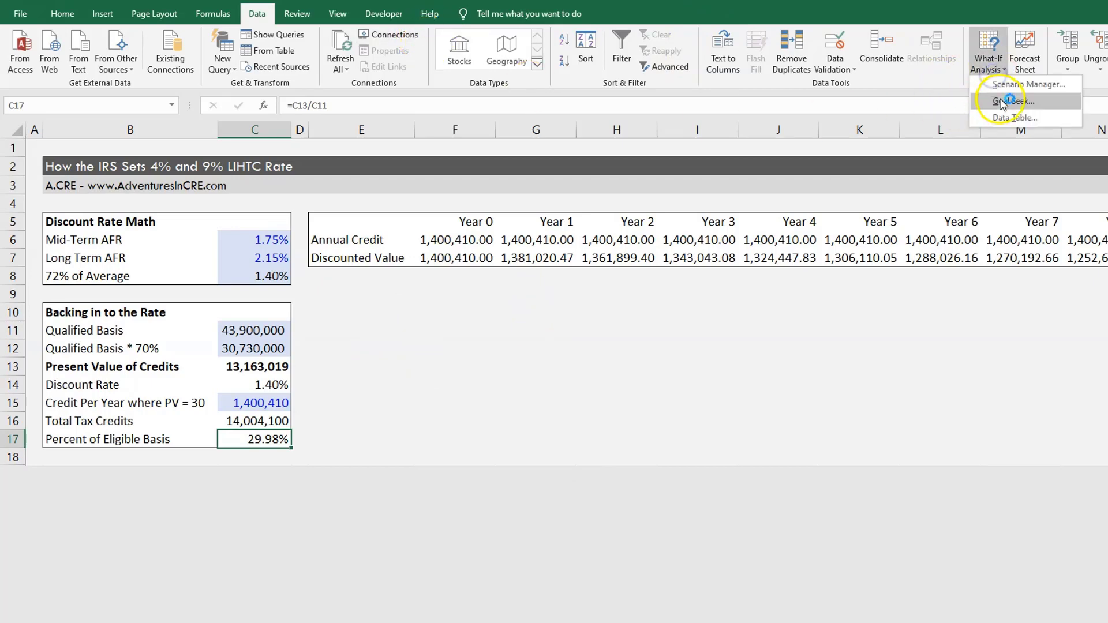
click(1001, 100)
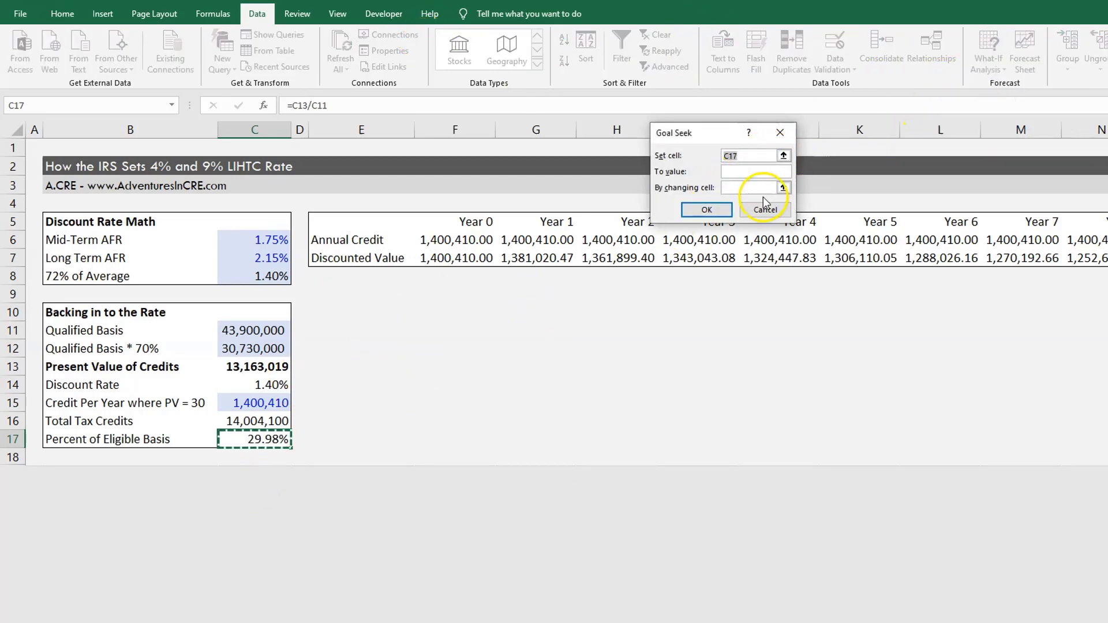
click(765, 172)
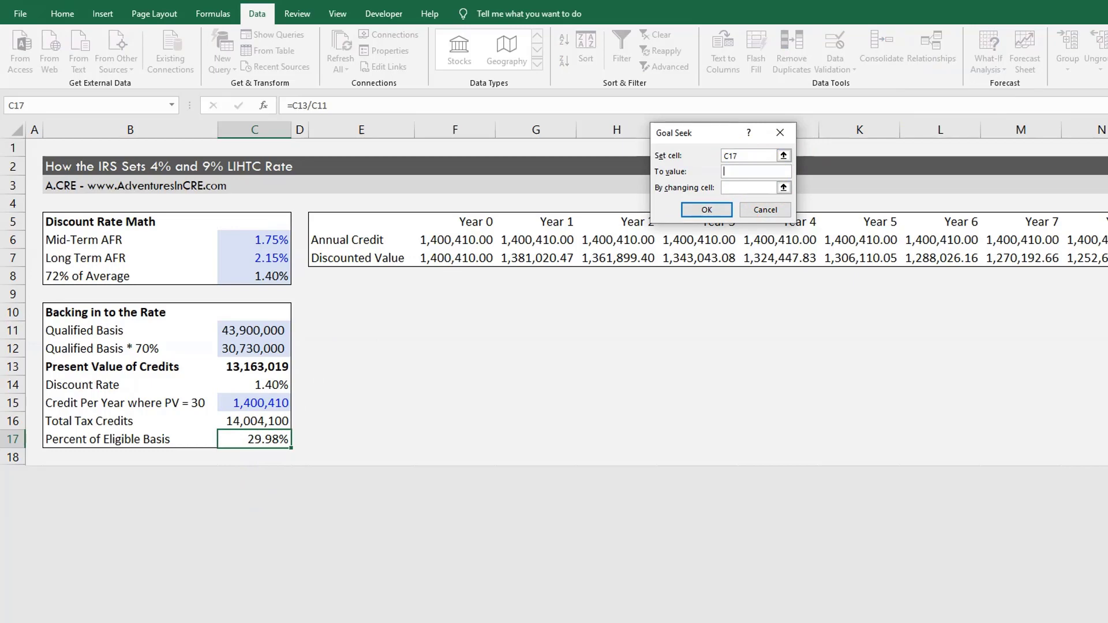
text(.3)
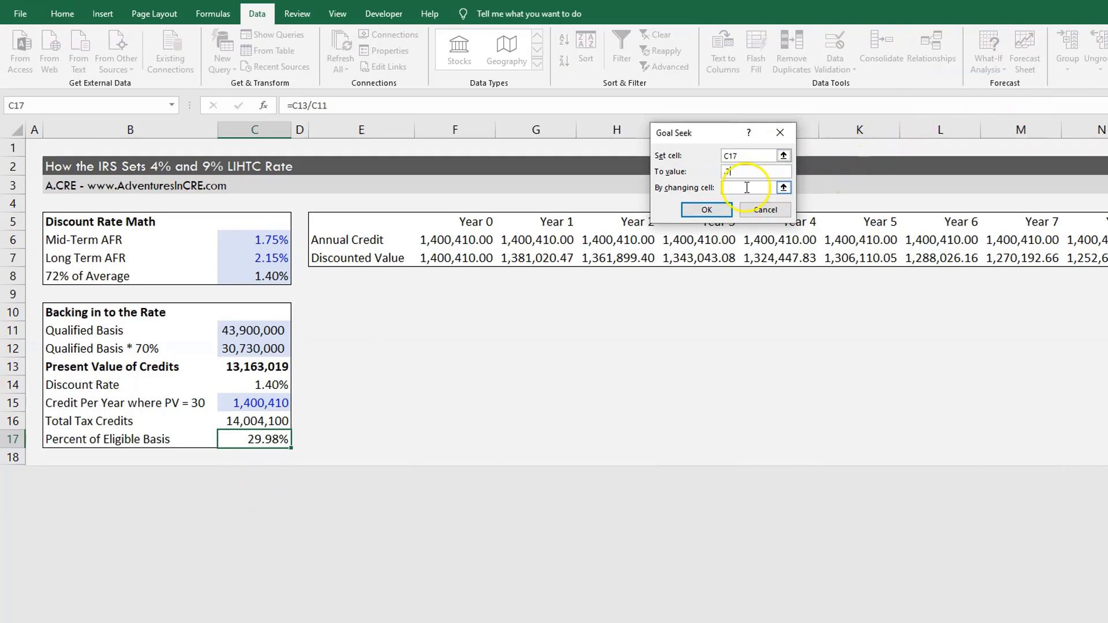
click(747, 188)
click(248, 411)
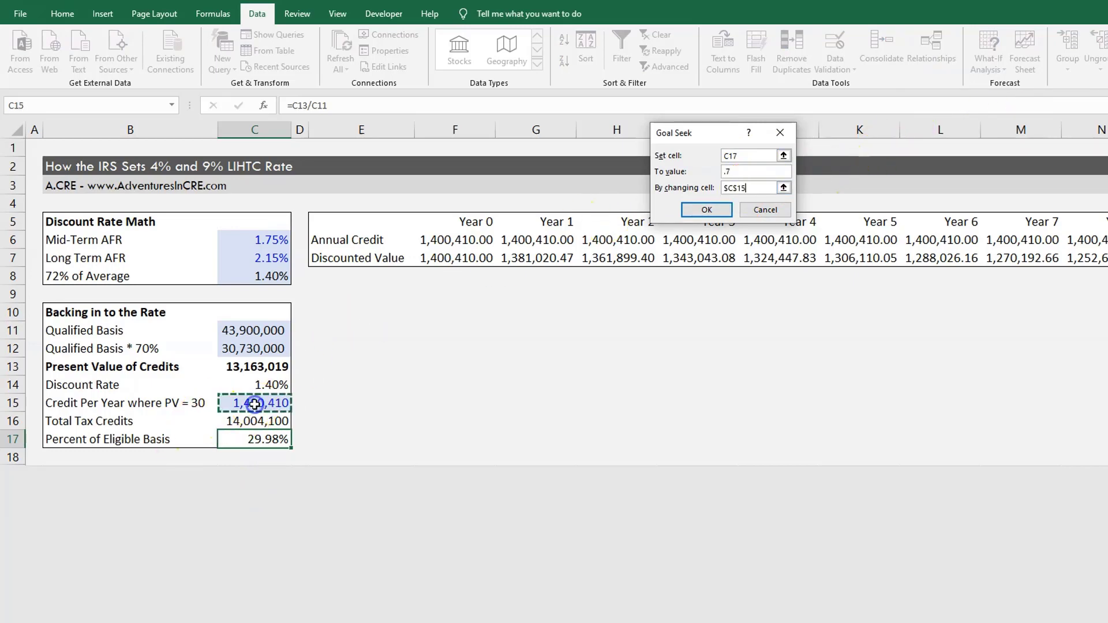
click(706, 211)
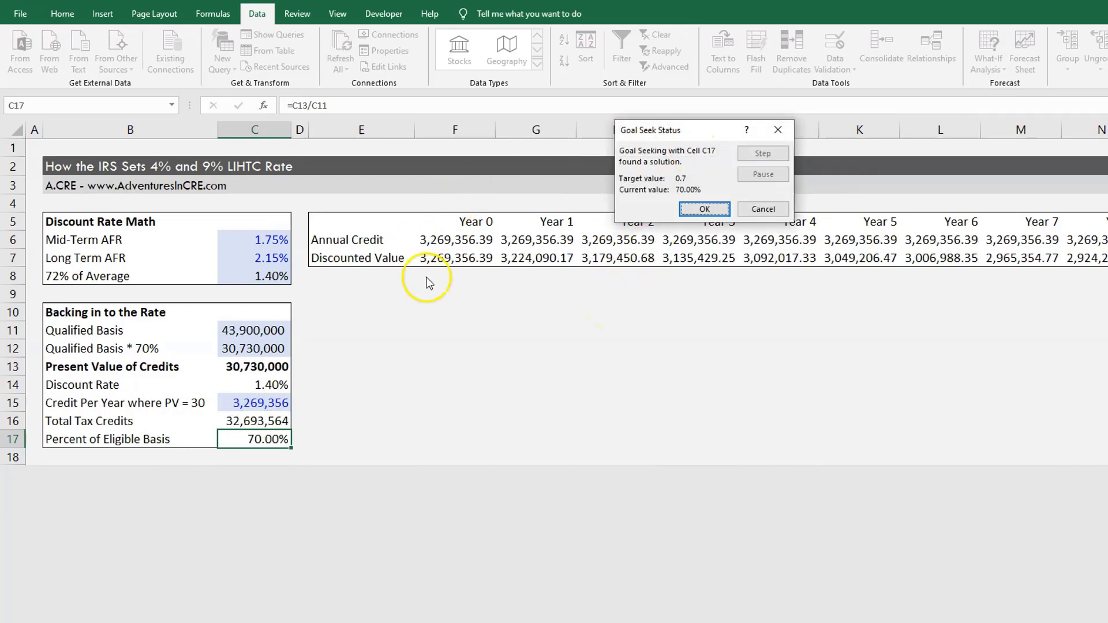
click(705, 209)
Step: Enter the formula =C15/C11 in C18 to divide the Credit Per Year by the Qualified Basis
click(254, 455)
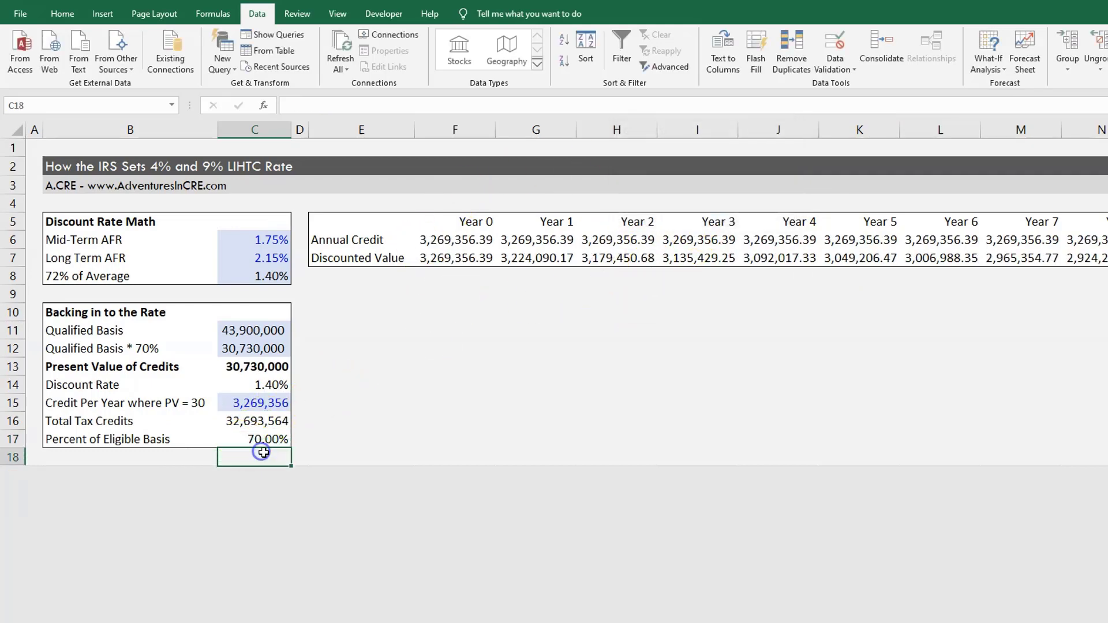
text(=)
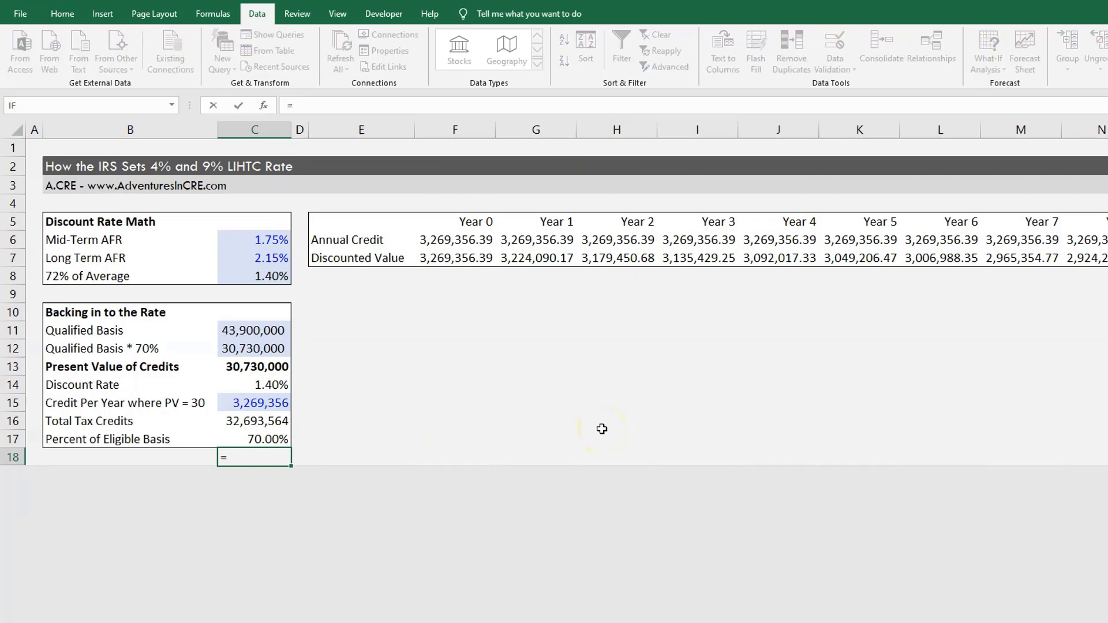
key(Up)
key(Up)
key(Up)
text(/)
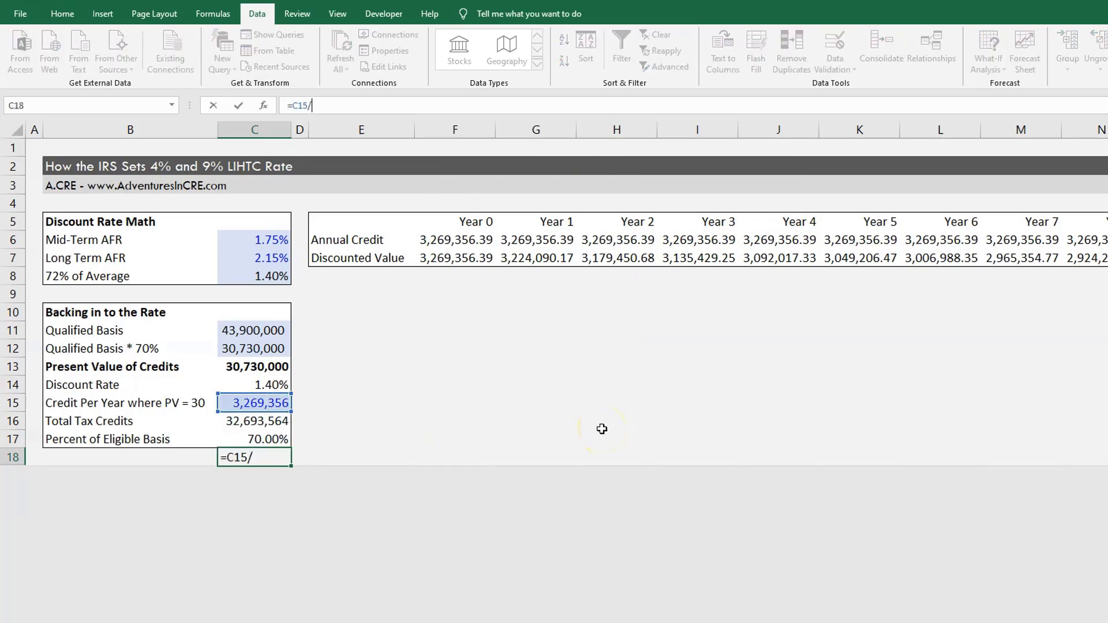
key(Up)
key(Up)
key(Up)
key(Up)
key(Up)
key(Up)
key(Up)
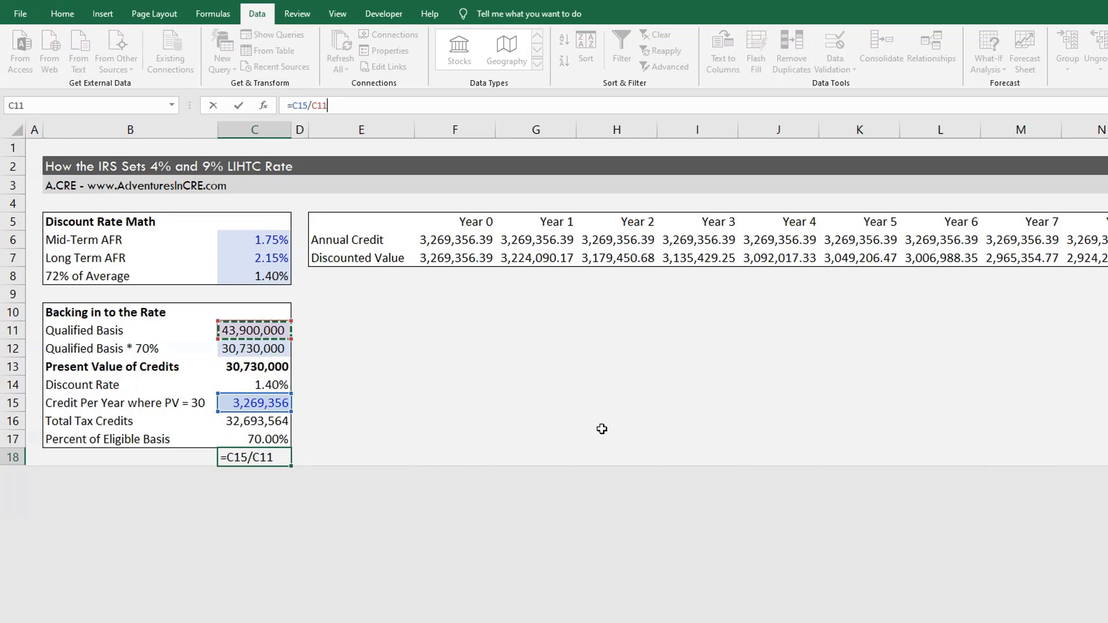
key(ctrl+Return)
Step: Format the rate in C18 as a percentage with two decimals
key(Up)
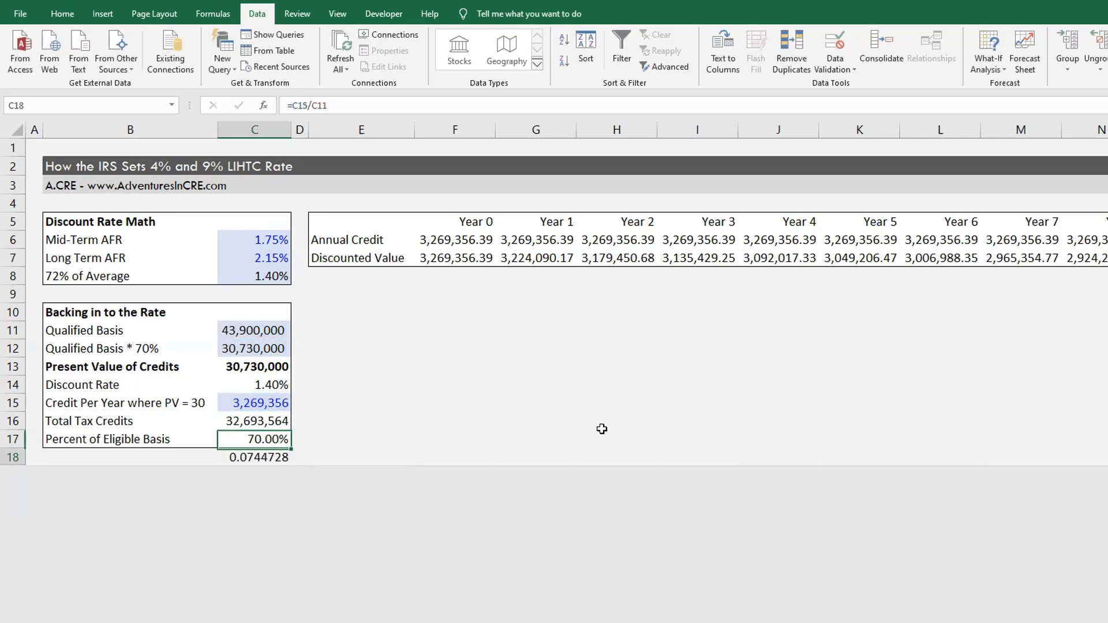
key(Down)
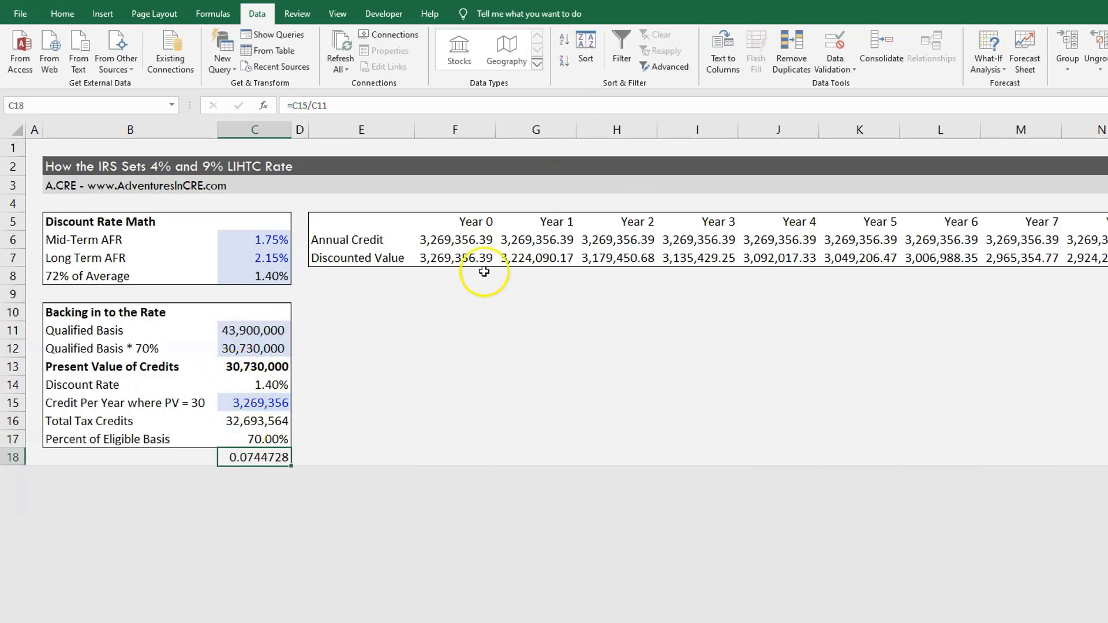
click(58, 14)
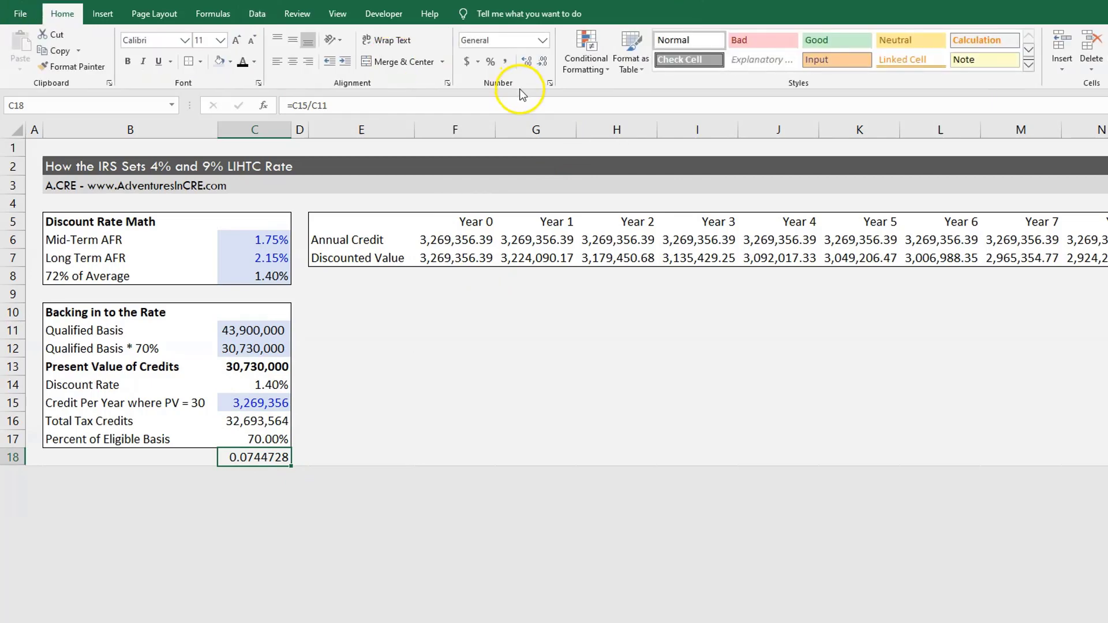
click(491, 61)
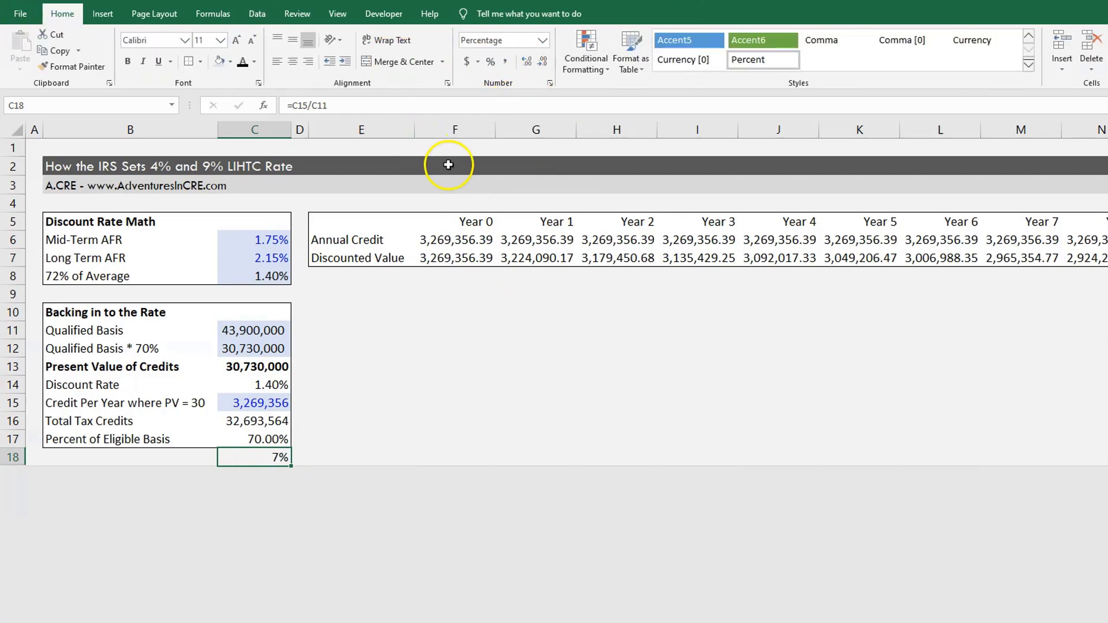
click(526, 64)
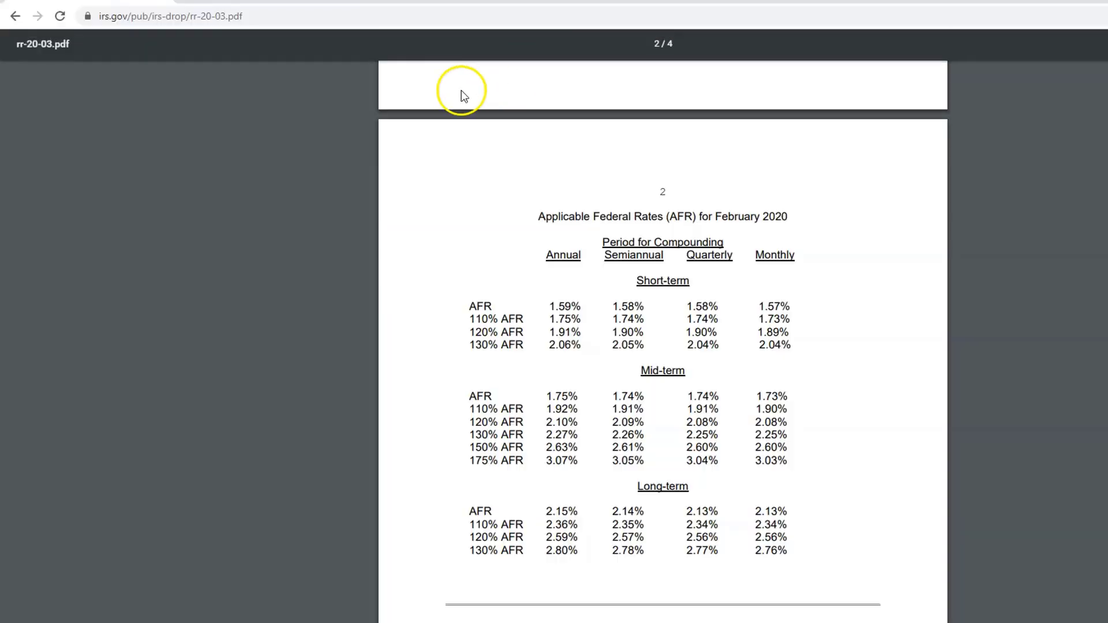
Step: Check the rate in C18 against the 70% present value credit percentage in Table 4 of the IRS ruling, and clear C18
scroll(492, 410, down, 15)
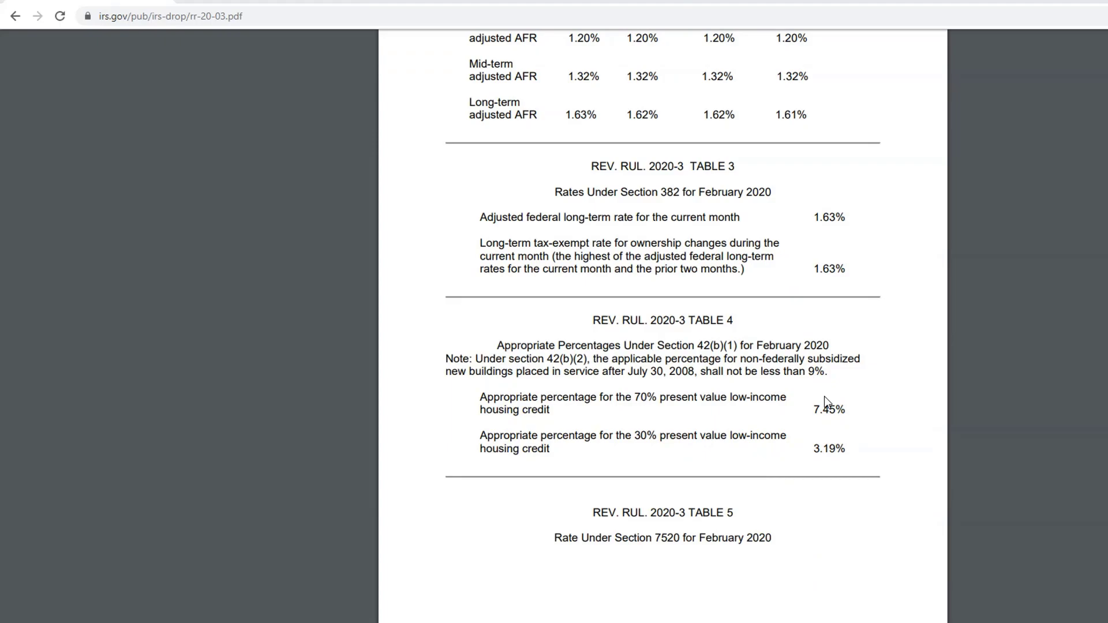
key(alt+Tab)
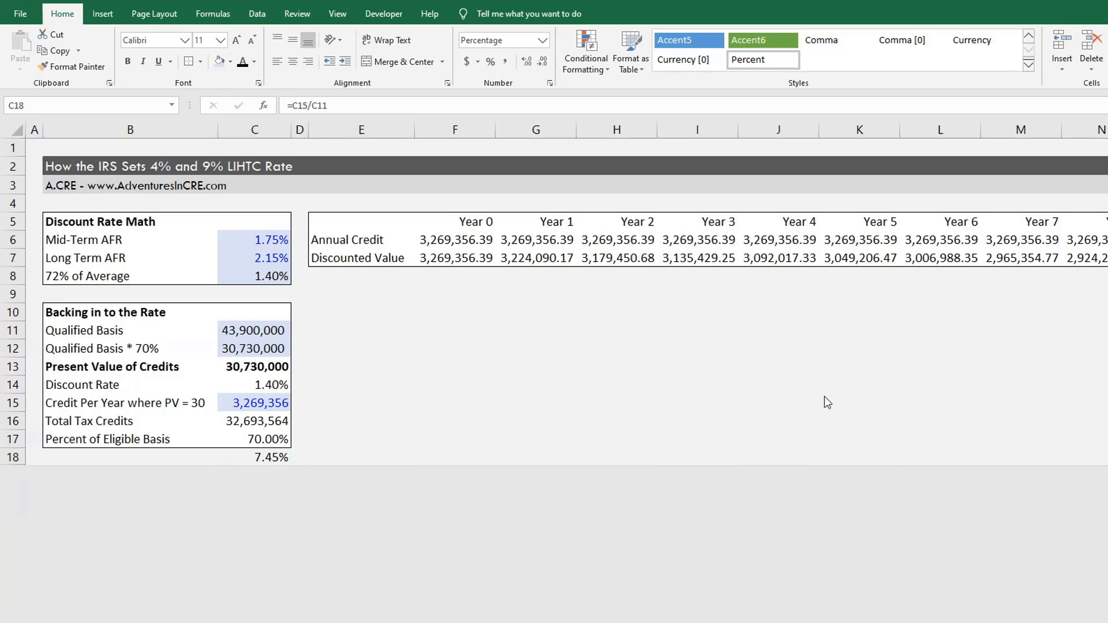
key(alt+Tab)
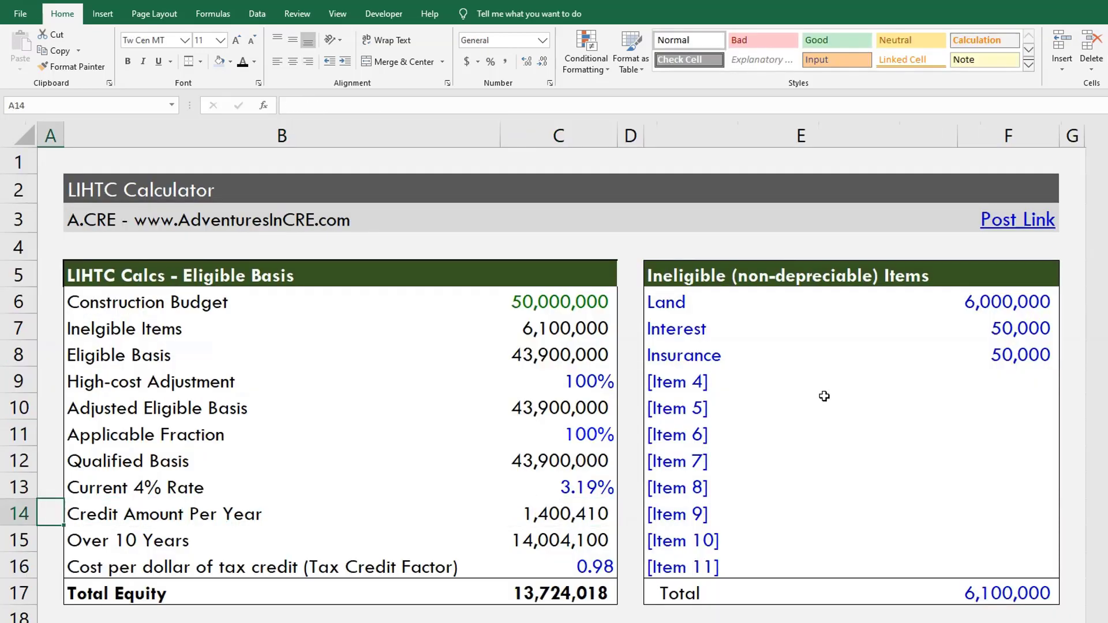
key(alt+Tab)
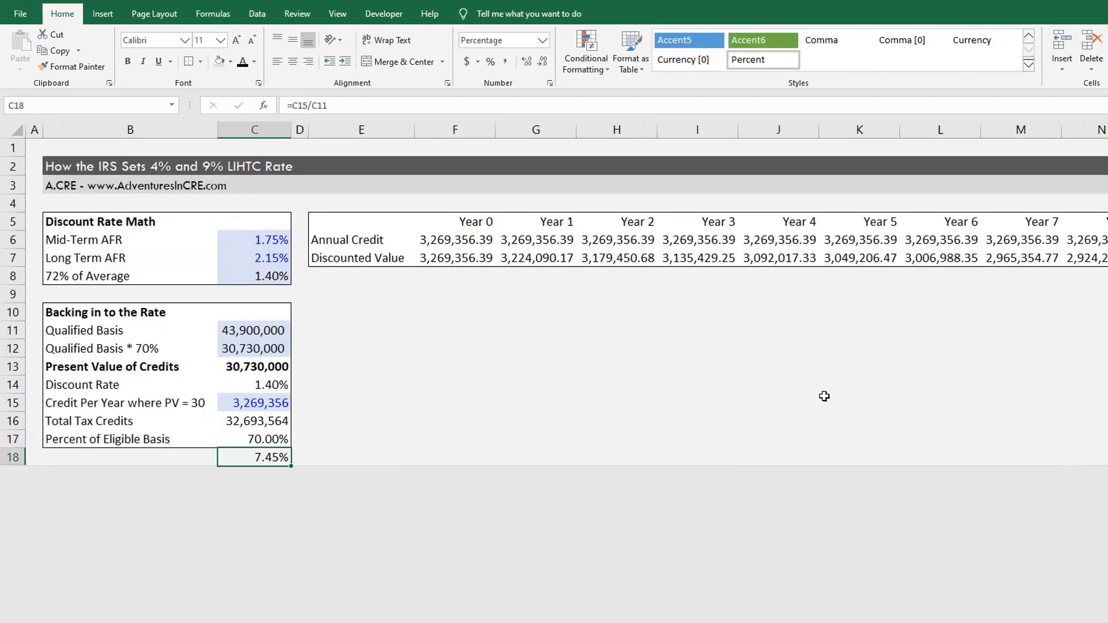
key(Delete)
key(Home)
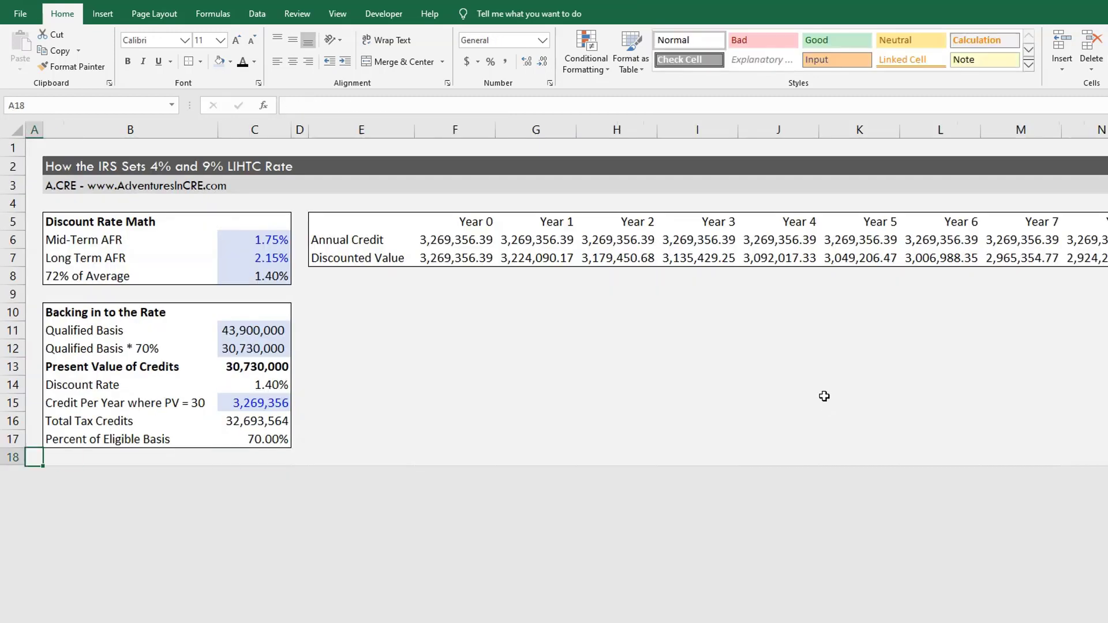